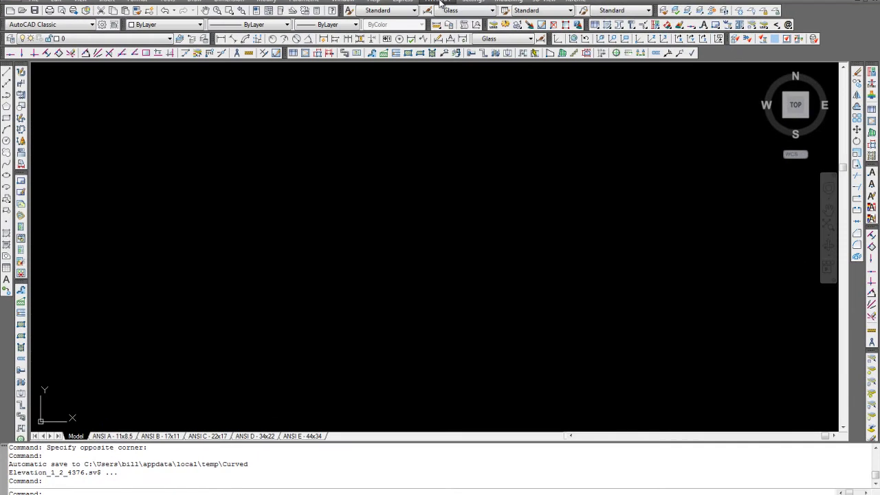
Step: Open ATHENA's Facade Elevation for CW1, check its Administration page, and return to the Facade settings
left_click(440, 4)
mouse_move(451, 29)
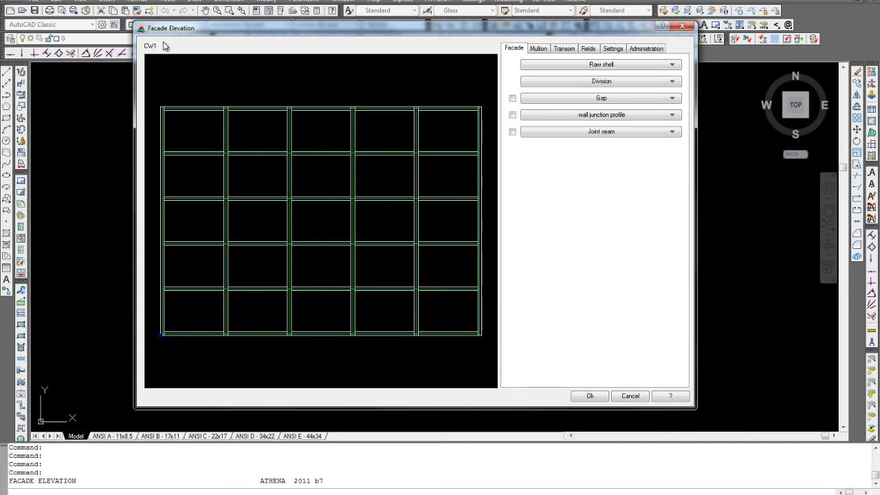
left_click(647, 48)
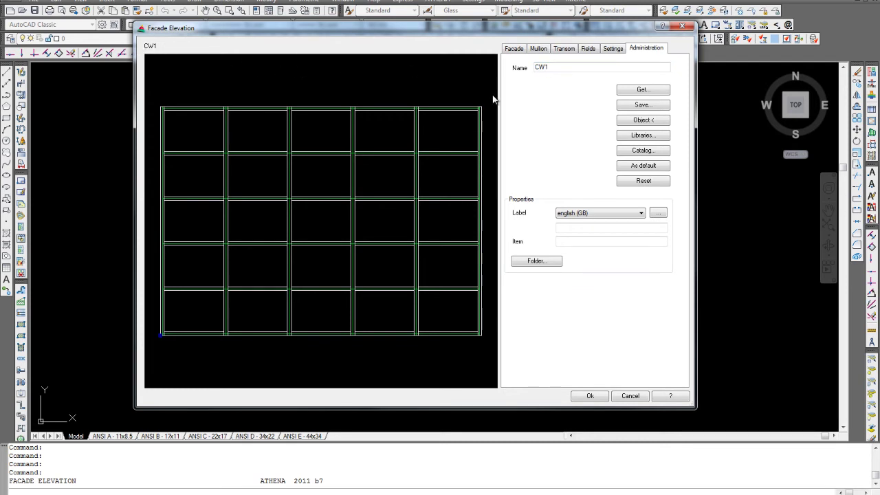
left_click(515, 50)
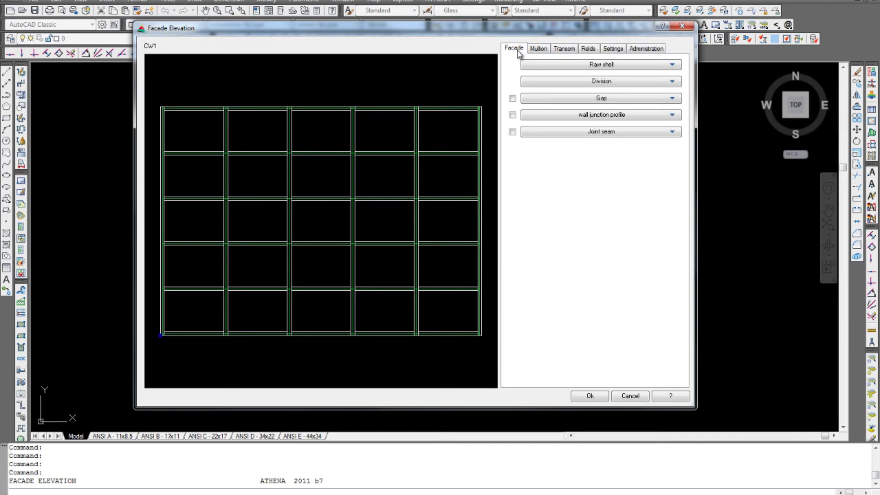
Step: Place a Window frame in CW1's centre field and bring up its Element Elevation settings
left_click(587, 49)
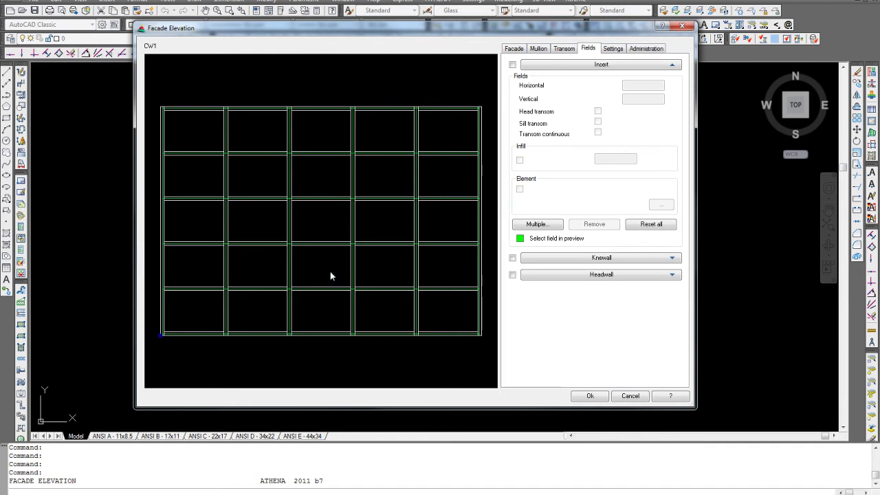
left_click(308, 227)
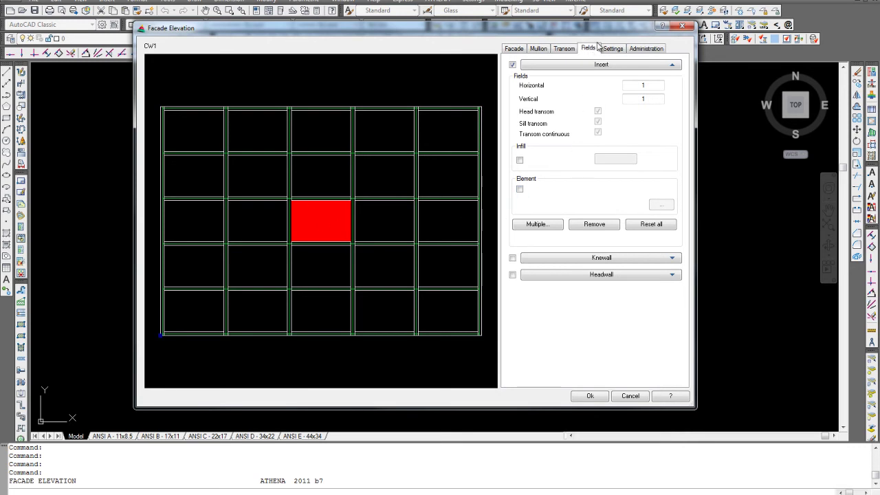
left_click(520, 190)
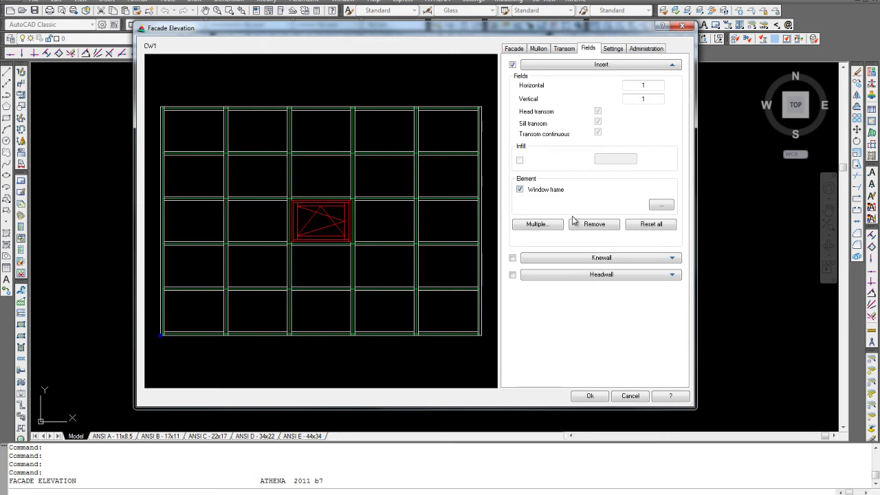
left_click(660, 205)
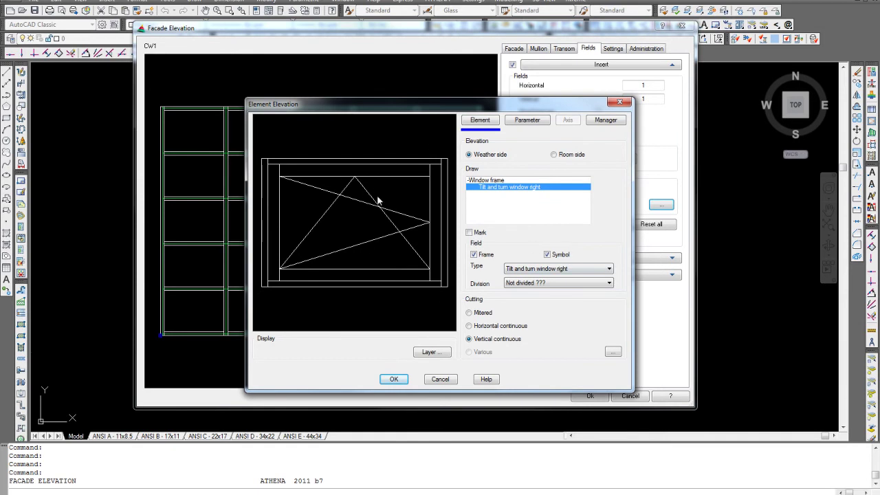
Step: Browse the stored door/window elements and assembly library from Manager, cancelling both without changes
left_click(607, 121)
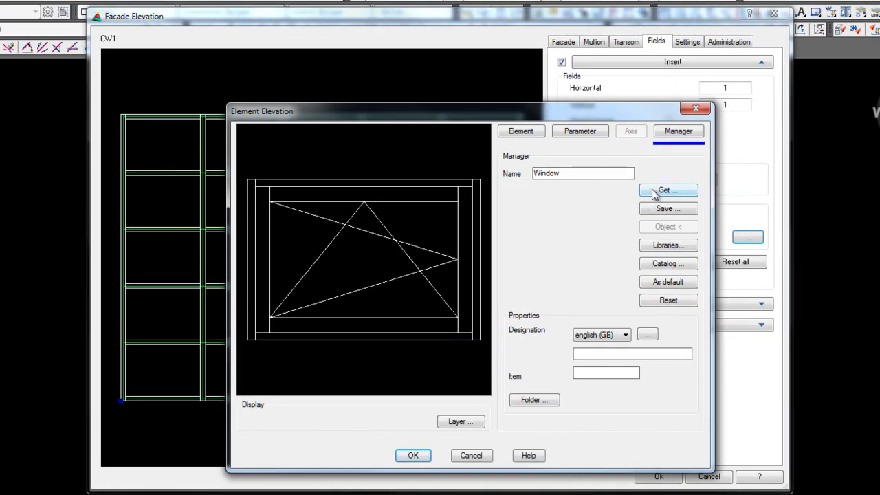
left_click(653, 191)
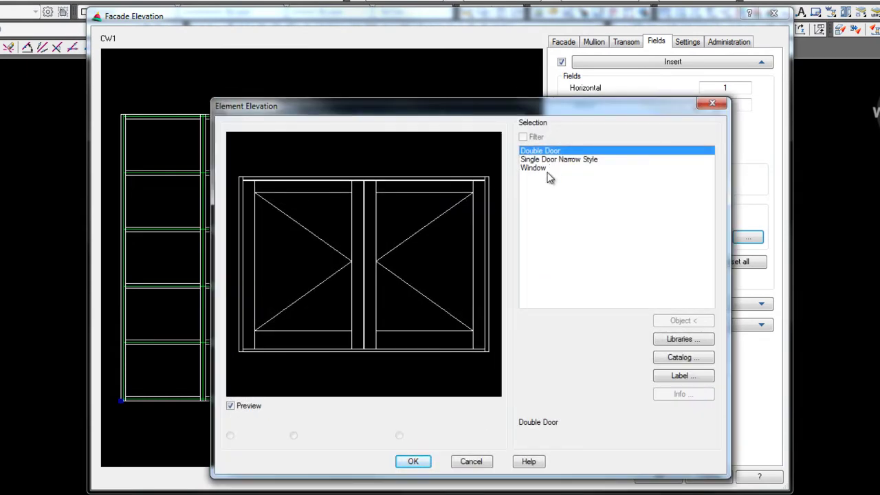
left_click(677, 339)
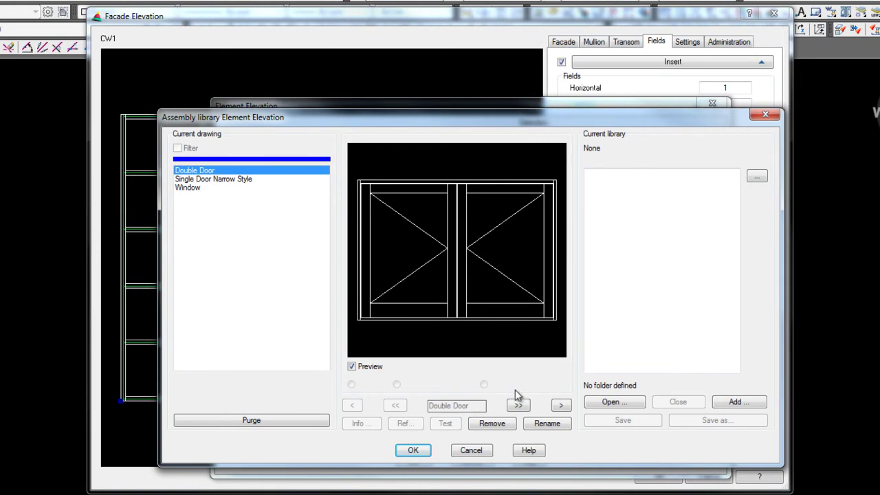
left_click(471, 450)
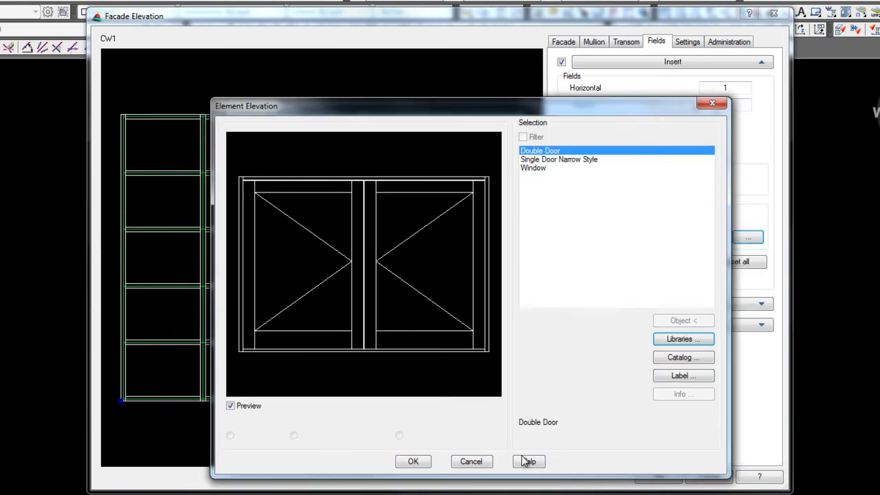
left_click(483, 463)
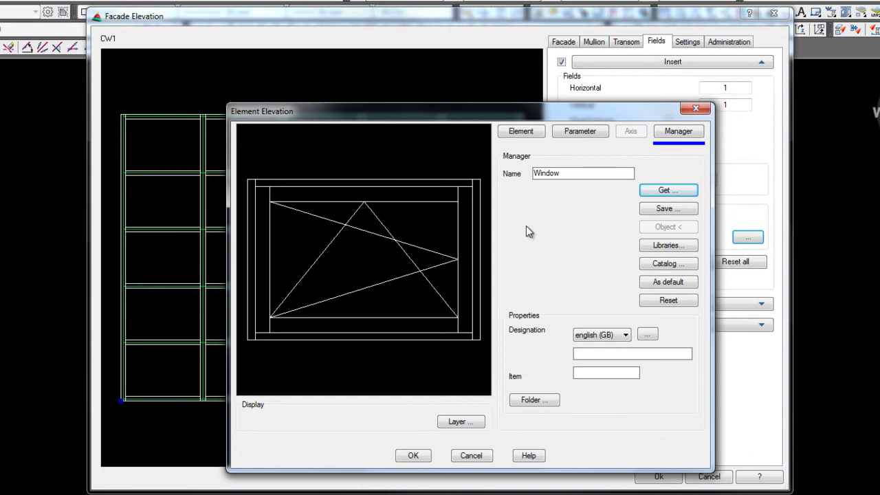
Step: Close Element Elevation, then review the Facade, Mullion and Transom tabs before returning to Fields
left_click(695, 108)
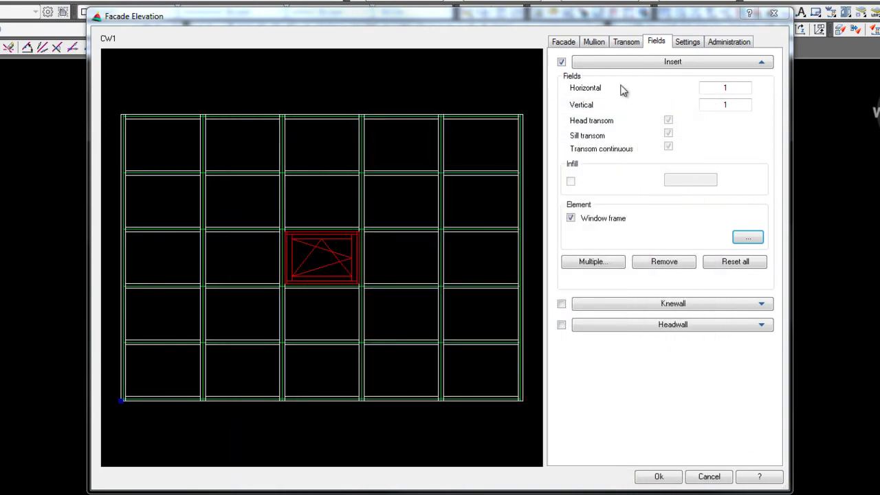
left_click(563, 43)
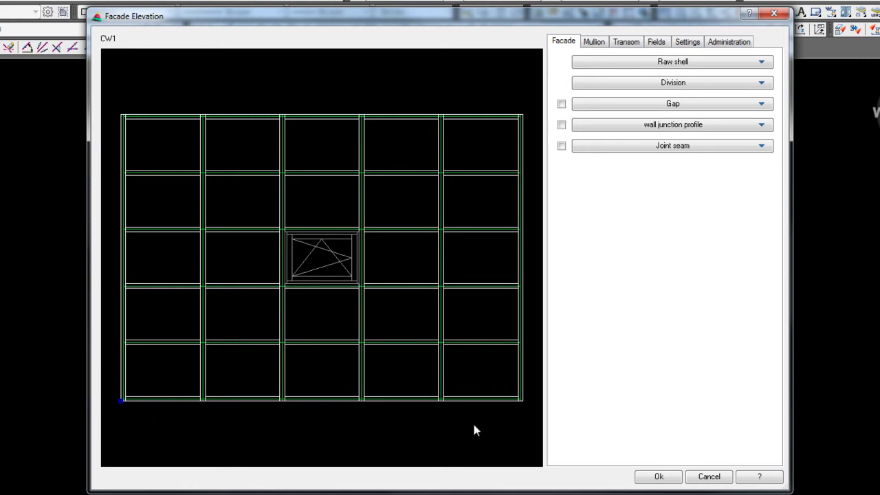
left_click(596, 43)
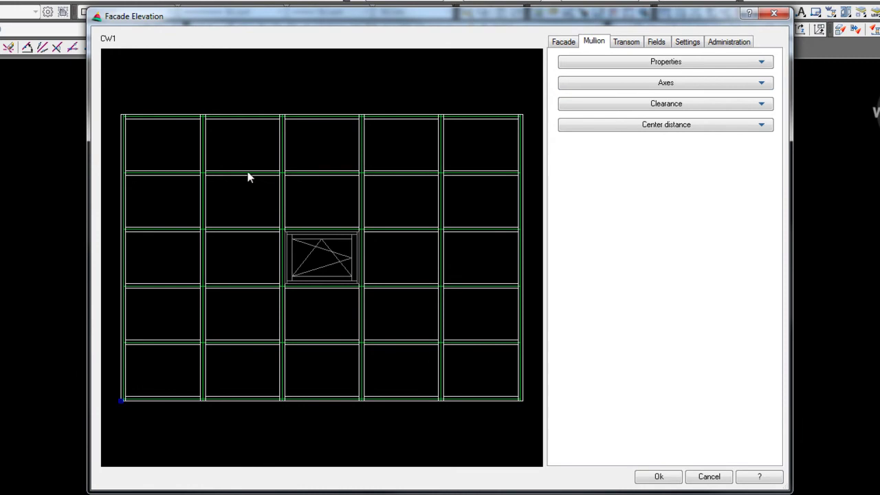
left_click(623, 42)
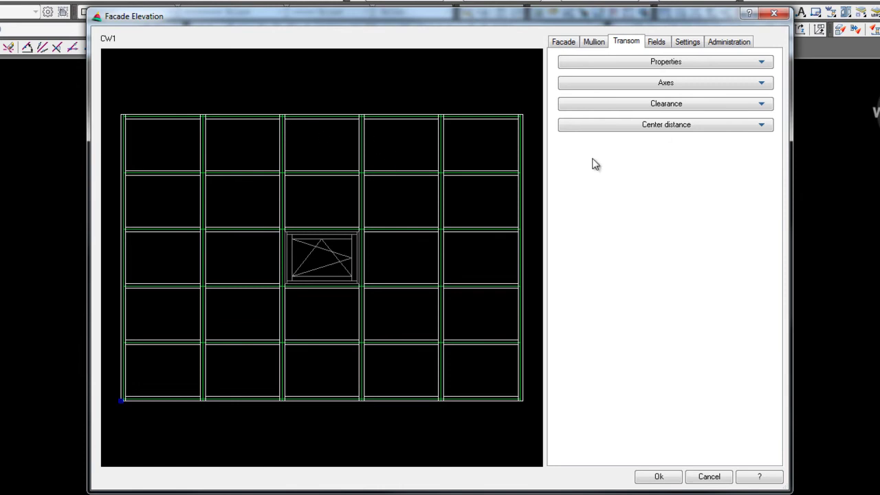
left_click(656, 43)
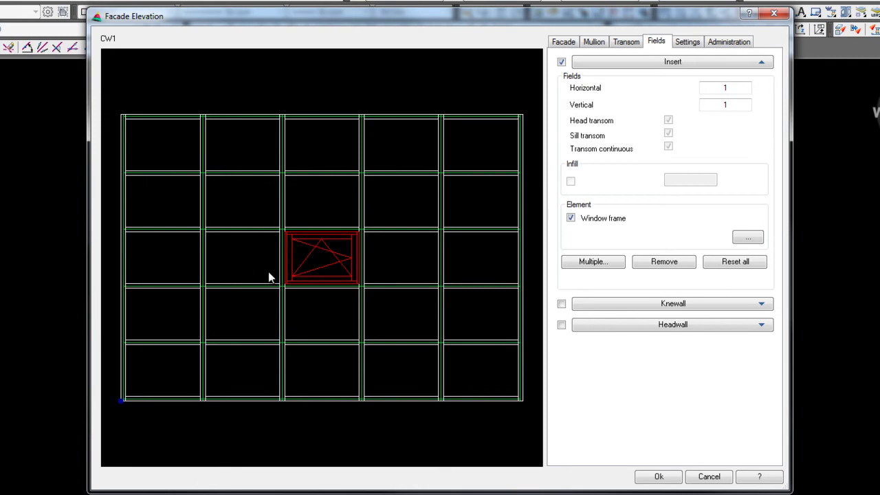
Step: Expand the Form and Dimension options on Settings, then view CW1's Administration page
left_click(696, 44)
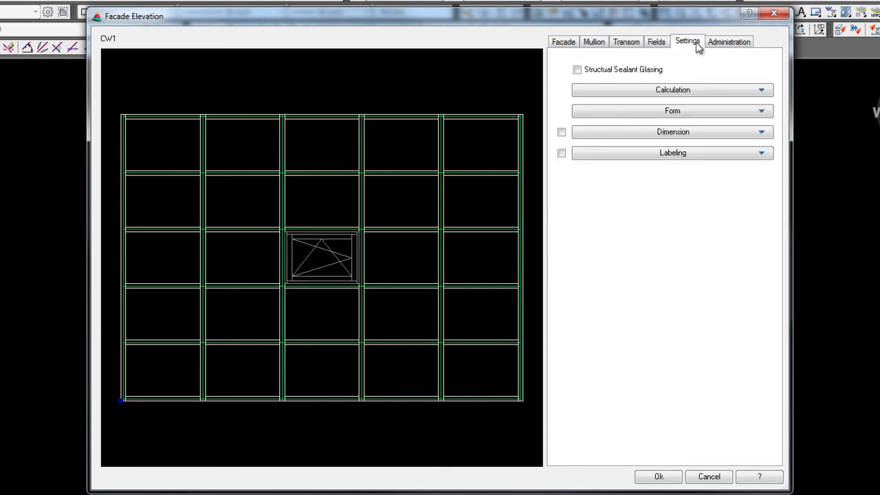
left_click(617, 112)
left_click(625, 377)
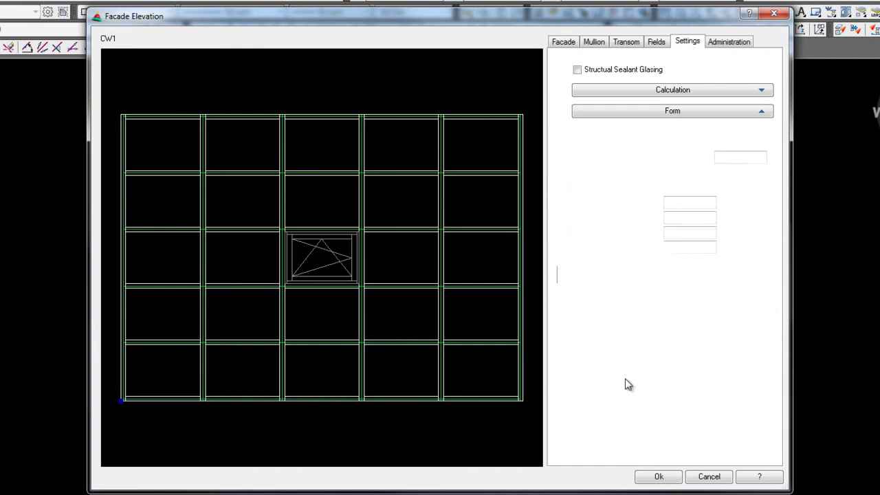
left_click(729, 43)
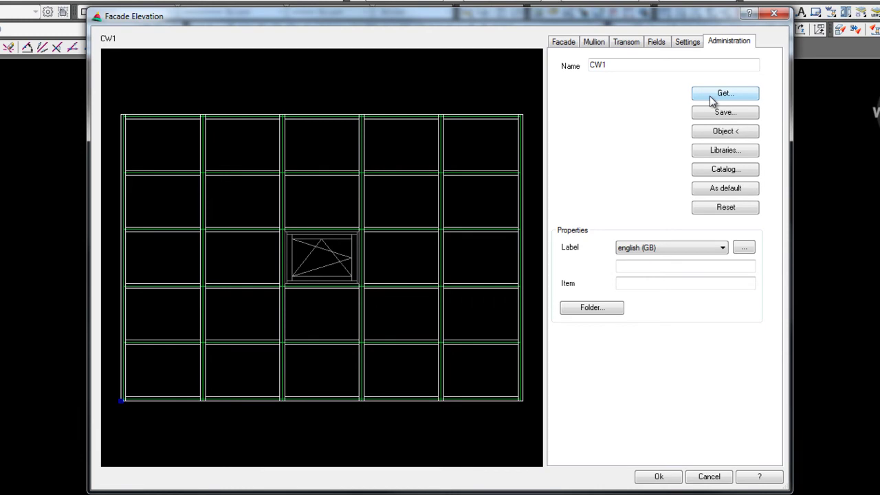
Step: Back on the Facade page, expand and collapse the Raw shell and Division sections
left_click(565, 43)
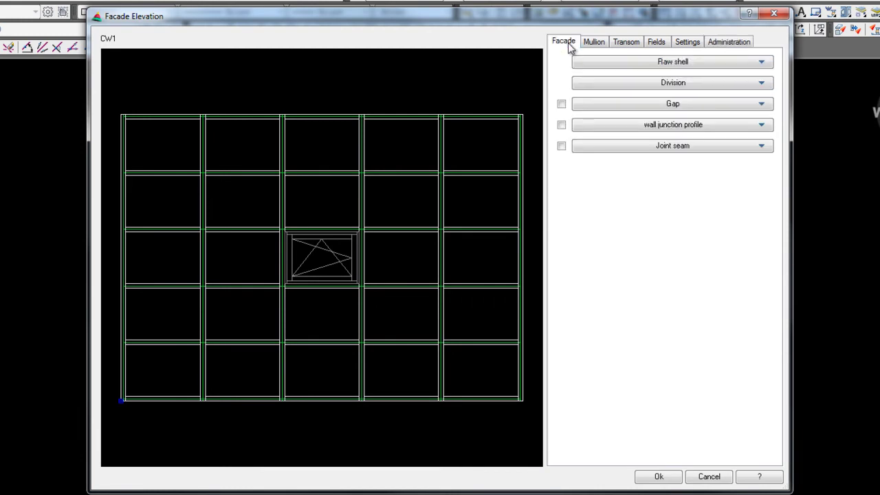
left_click(762, 64)
left_click(762, 64)
left_click(762, 64)
left_click(762, 64)
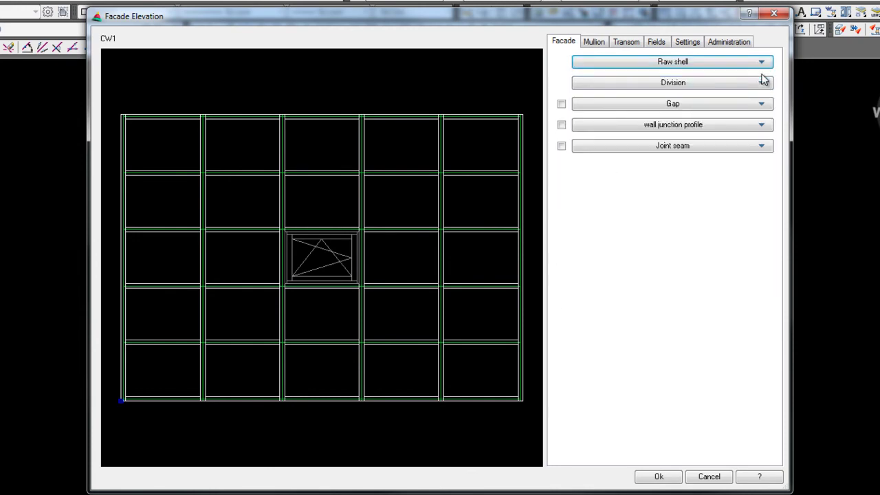
left_click(762, 84)
left_click(762, 84)
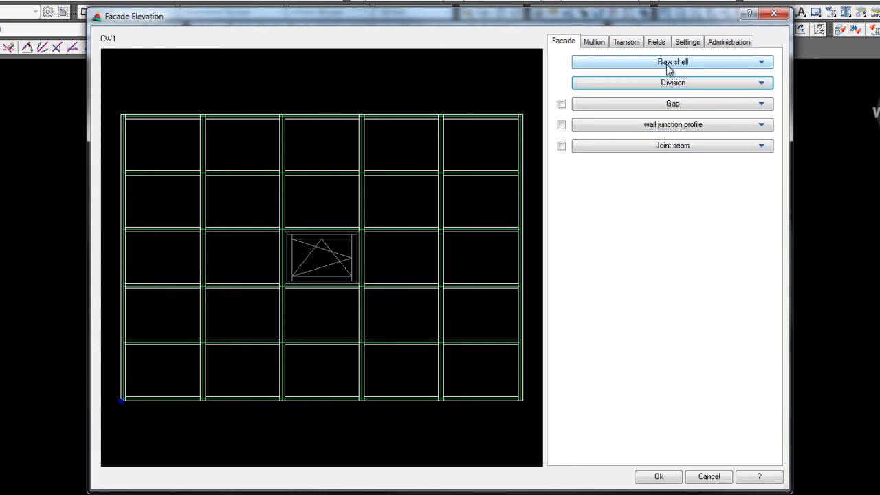
Step: Set CW1's raw shell to 20' wide and 28' high
left_click(763, 65)
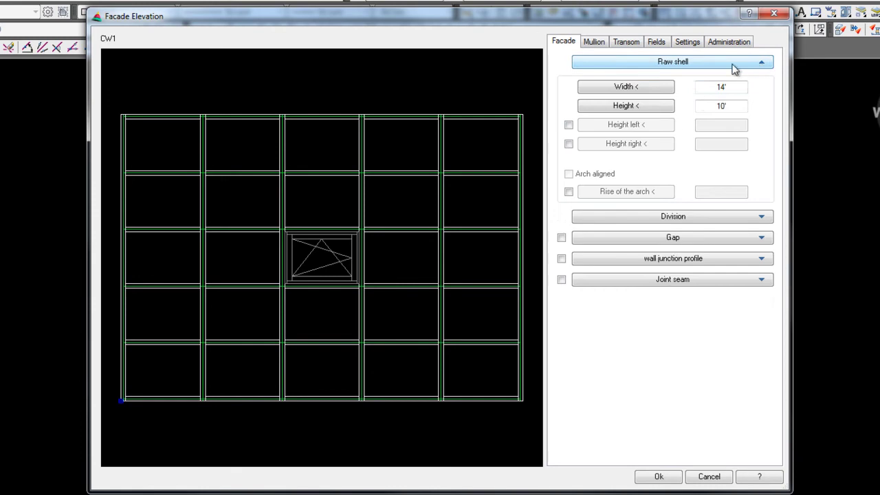
left_click(720, 87)
left_click_drag(738, 86, 696, 93)
type("20")
key("Tab")
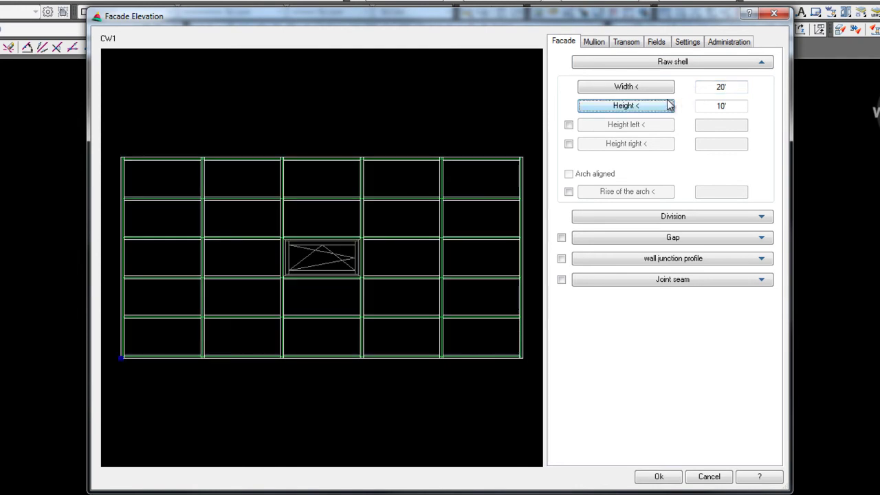
key("Tab")
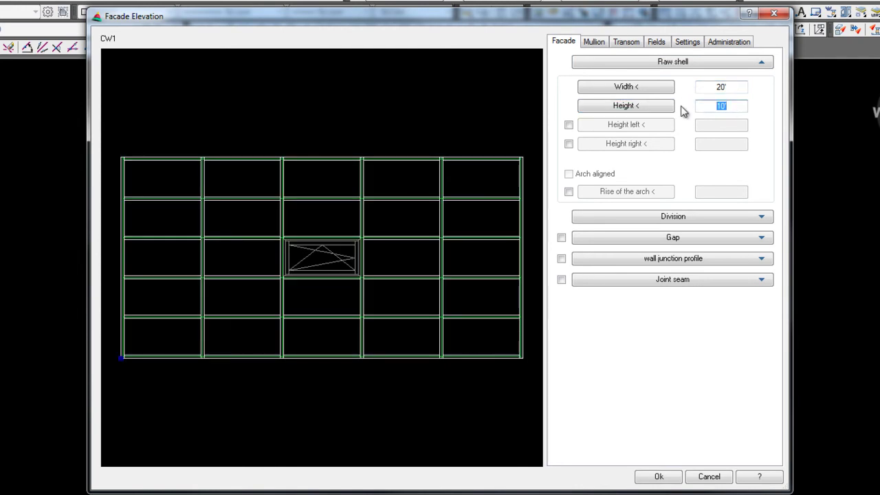
type("28")
key("Tab")
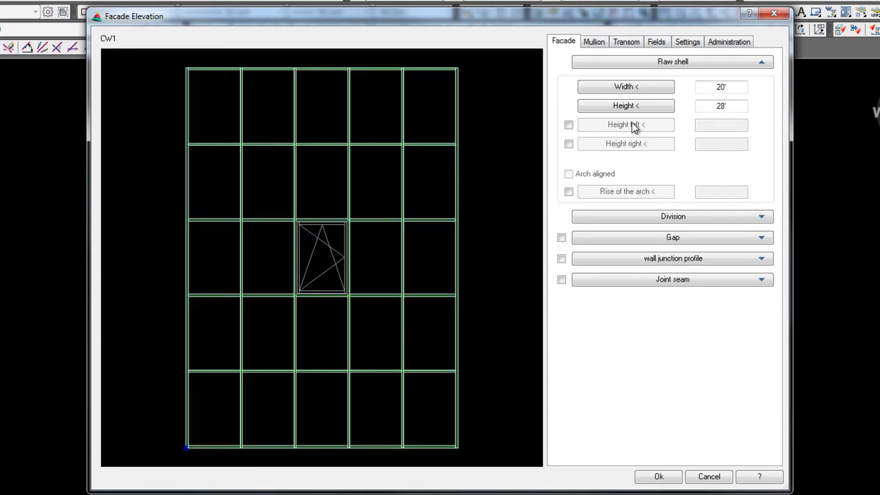
left_click(569, 125)
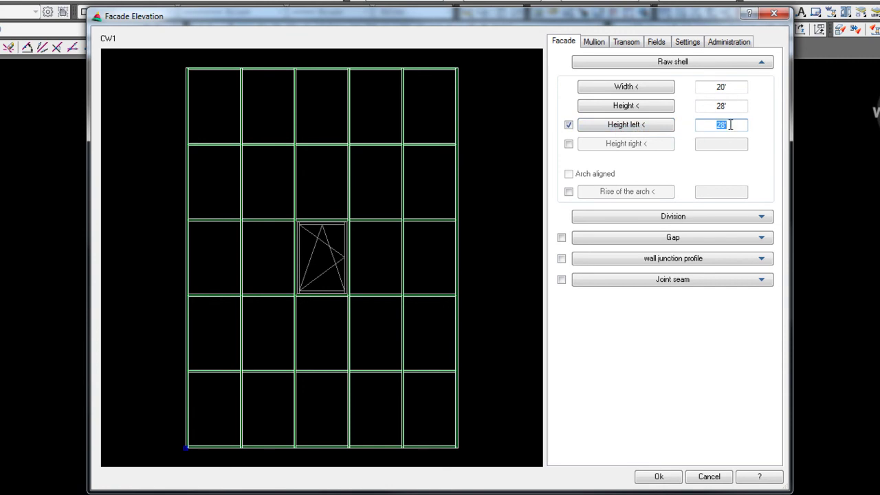
type("26")
key("Return")
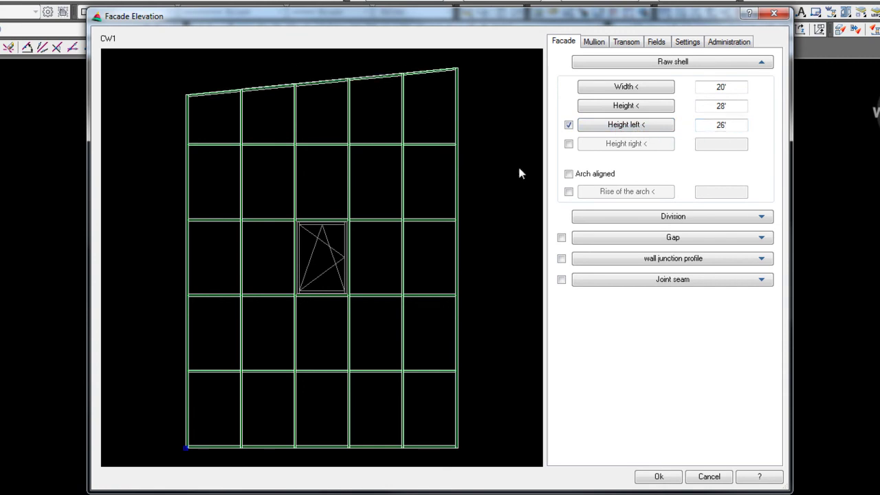
left_click(568, 144)
left_click(569, 125)
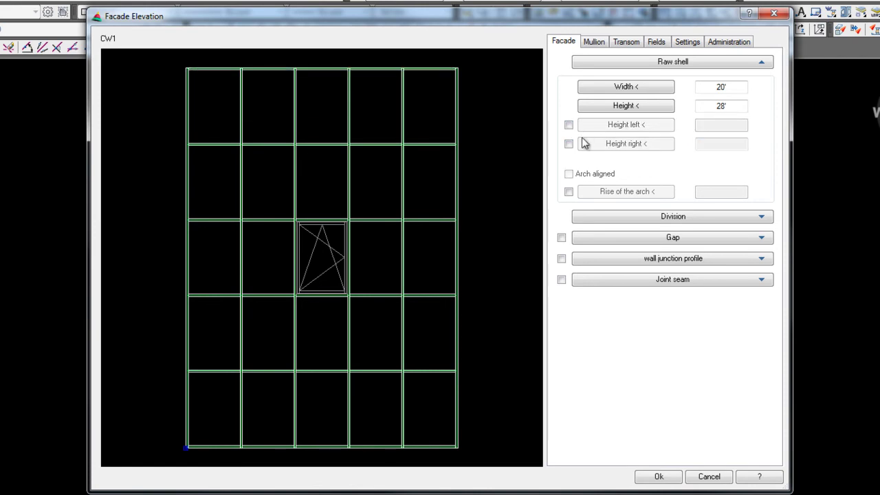
left_click(569, 143)
left_click(730, 144)
left_click_drag(730, 144, 699, 144)
type("26'")
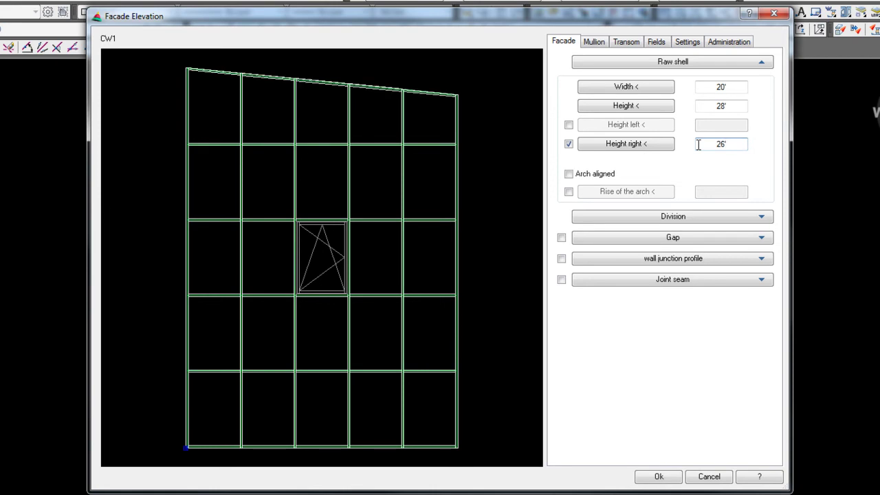
left_click(570, 175)
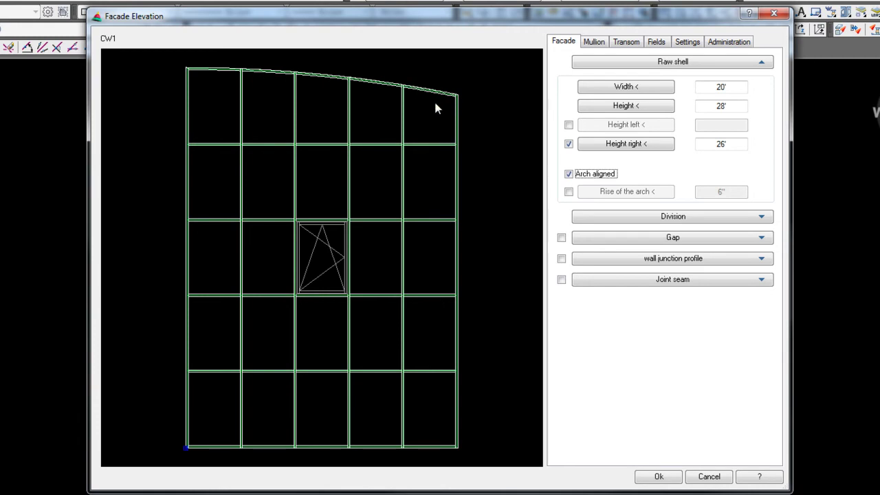
Step: Drop the separate right height and set a 3' arch rise, leaving 25' sides
left_click(569, 145)
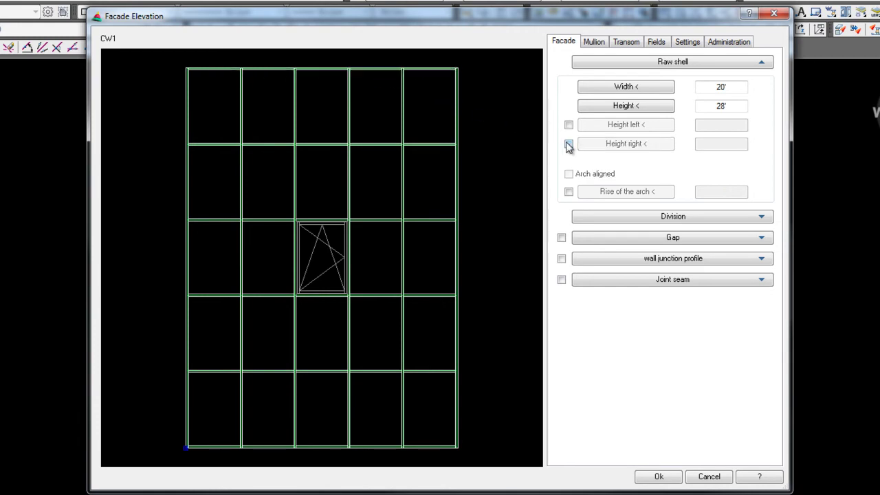
left_click(568, 192)
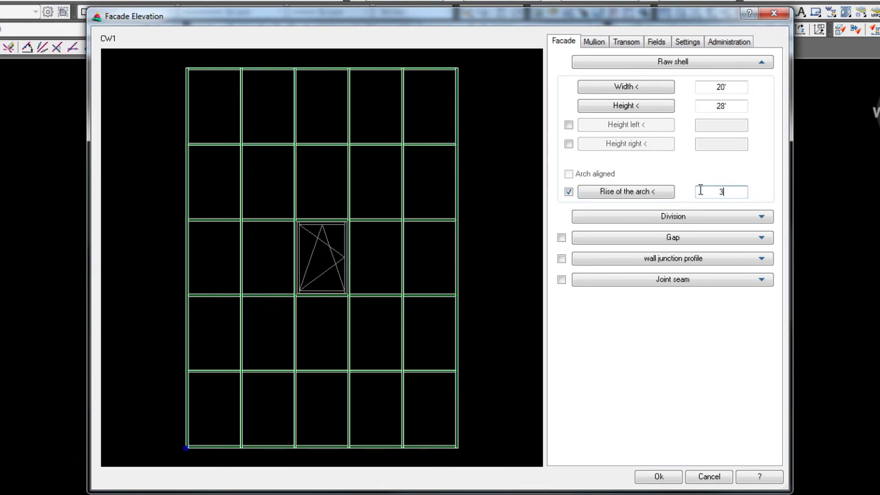
type("3")
key("Return")
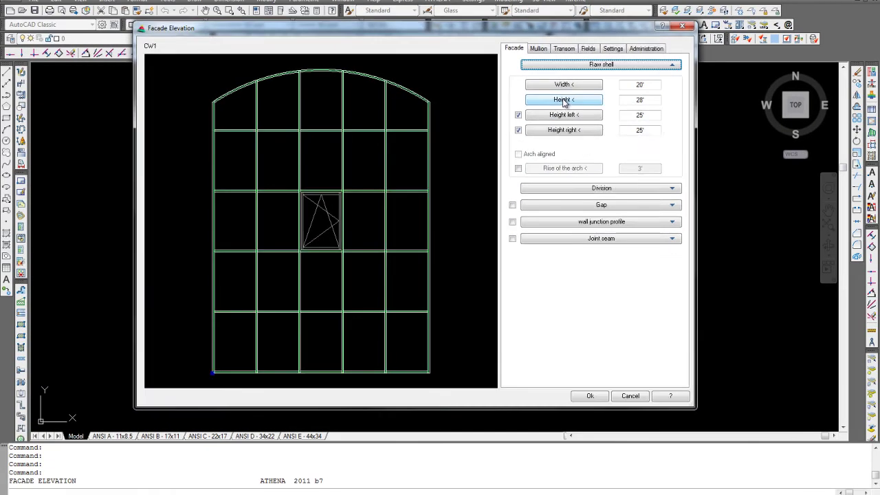
left_click(563, 100)
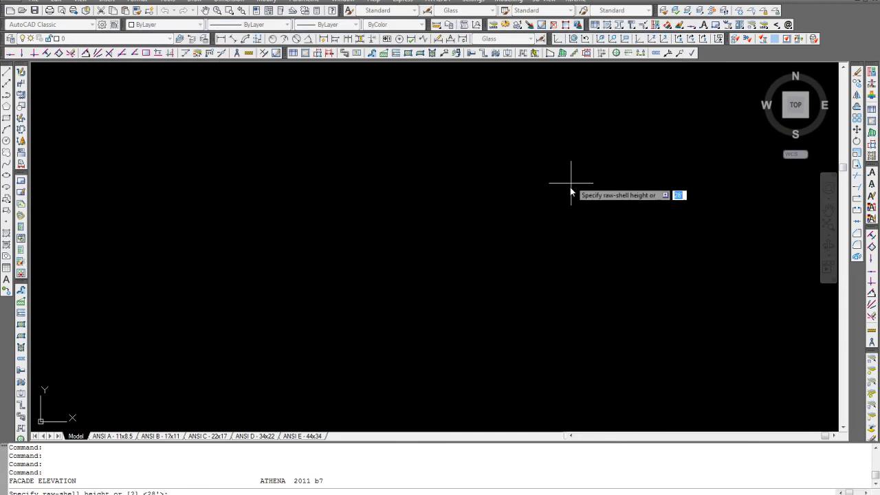
left_click(565, 361)
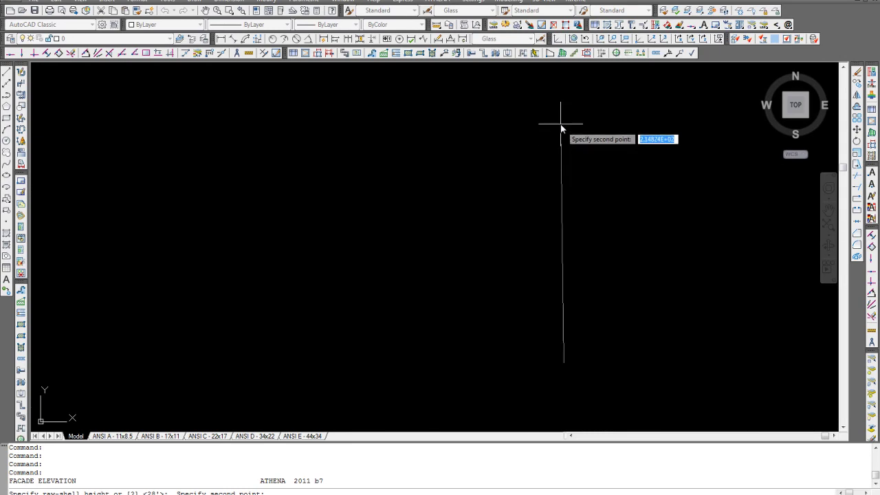
left_click(563, 90)
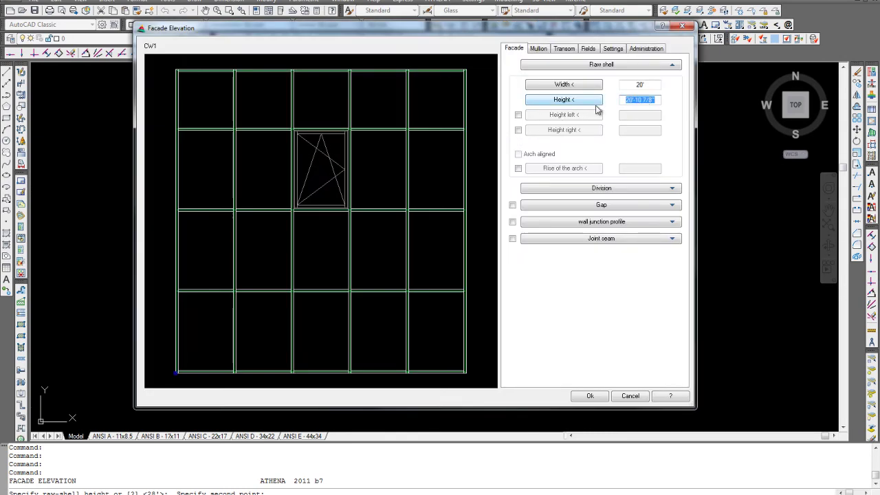
type("20")
key("Return")
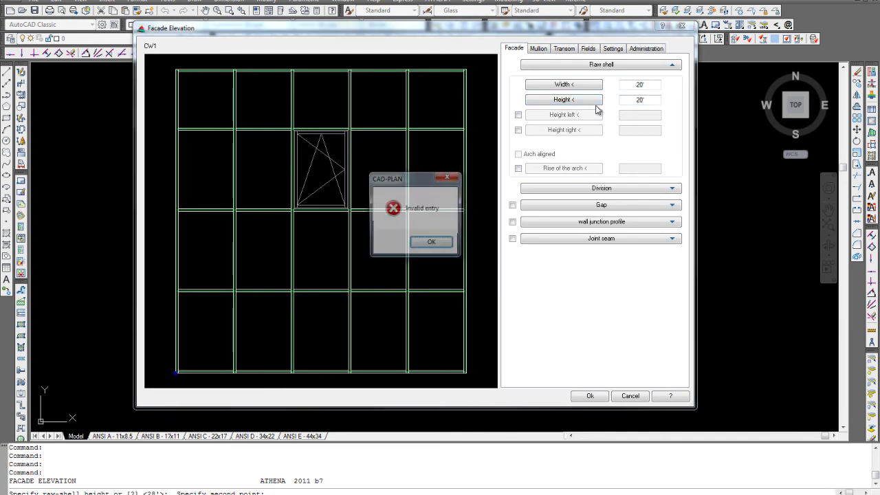
left_click(445, 248)
left_click_drag(654, 100, 617, 100)
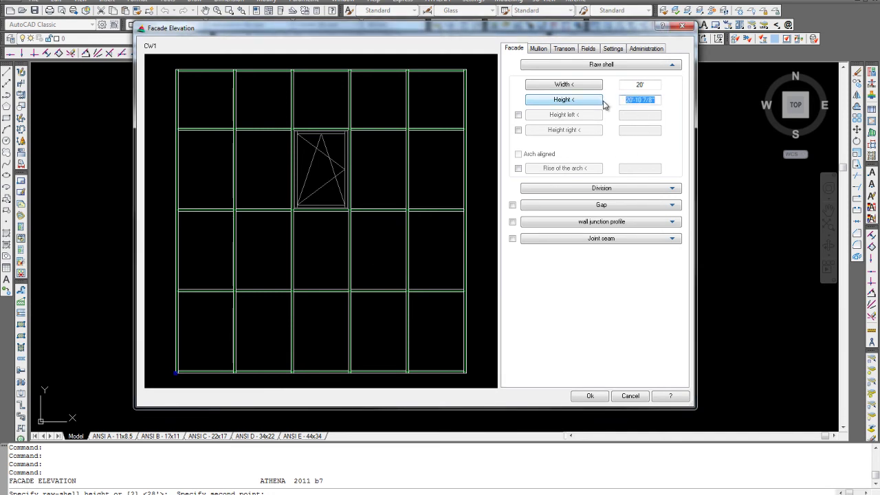
type("28")
key("Return")
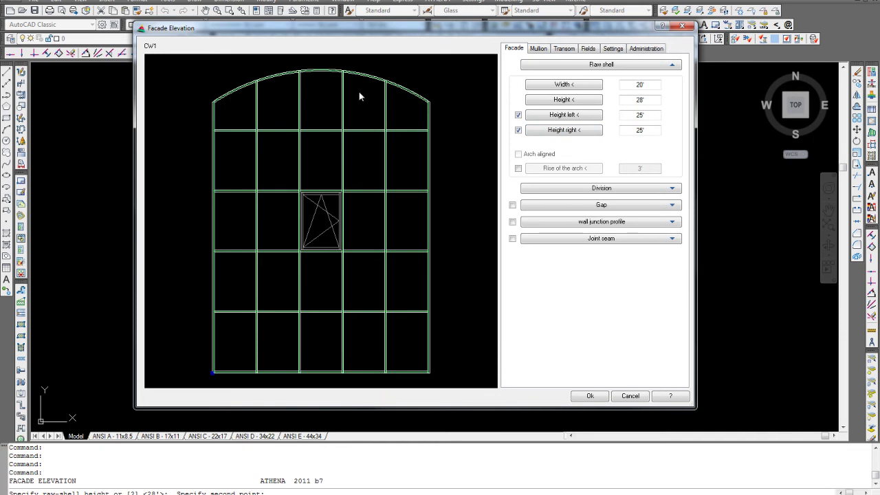
Step: Set the facade division to 5 bays and 7 rows
left_click(519, 168)
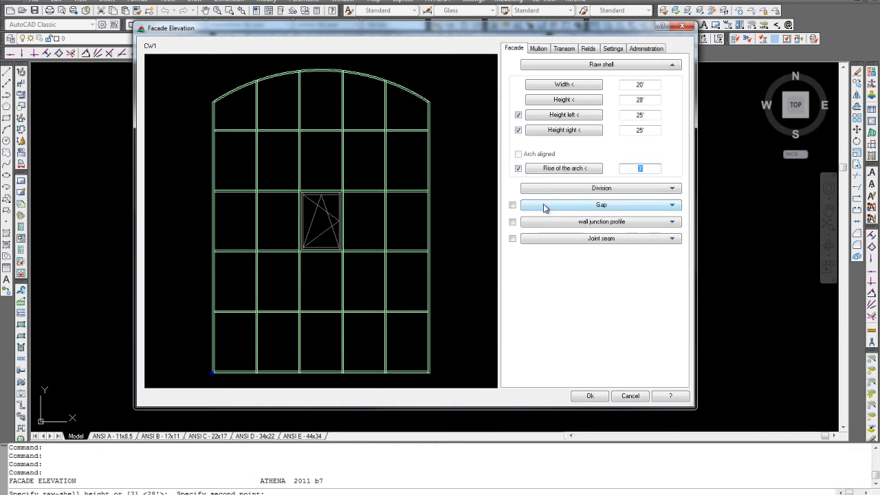
left_click(561, 188)
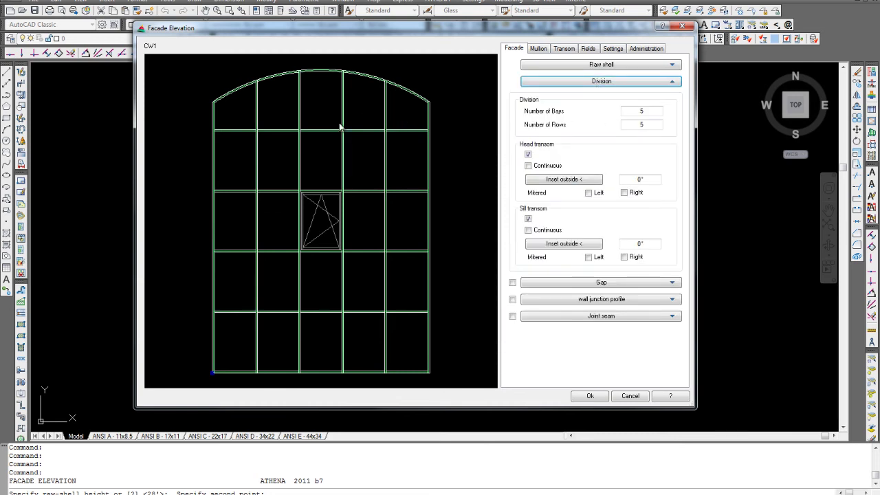
double_click(631, 110)
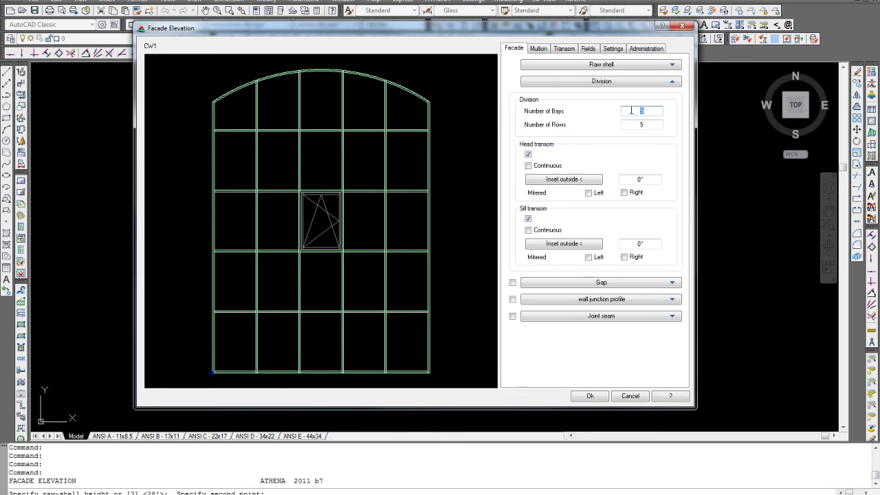
key("Tab")
left_click_drag(652, 126, 624, 124)
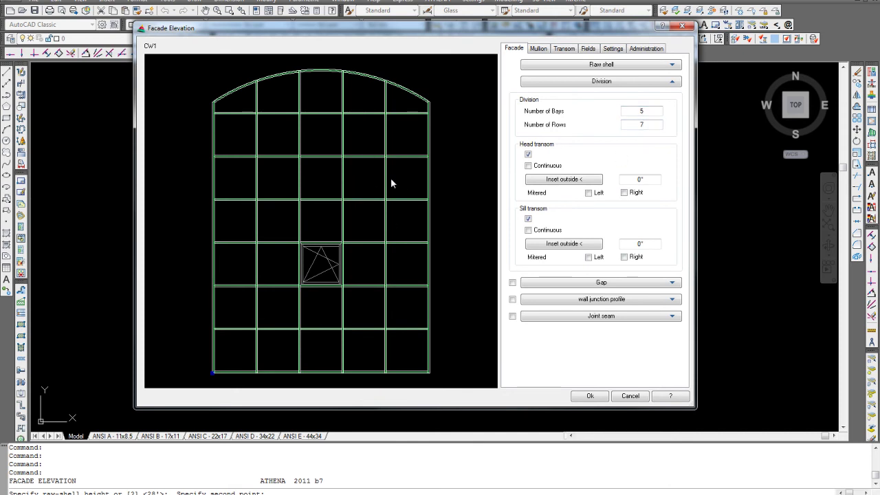
Step: Make the head transom continuous and mitered at both left and right ends
left_click(528, 165)
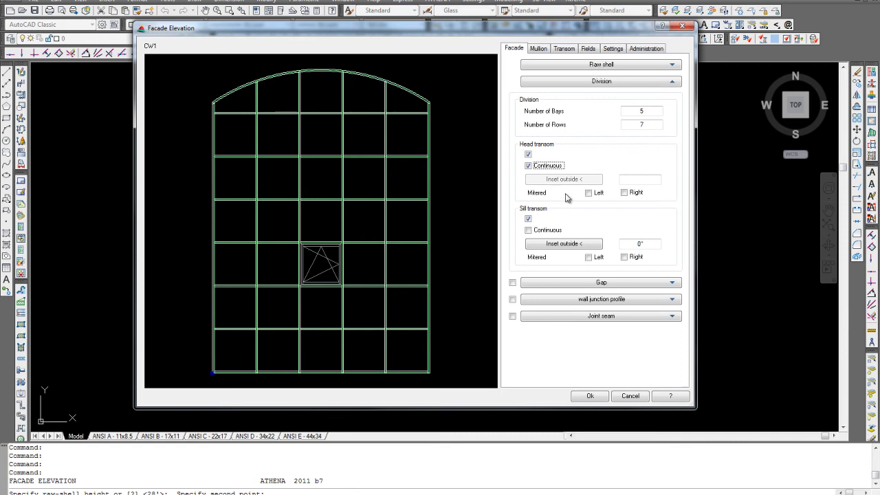
left_click(588, 193)
left_click(624, 193)
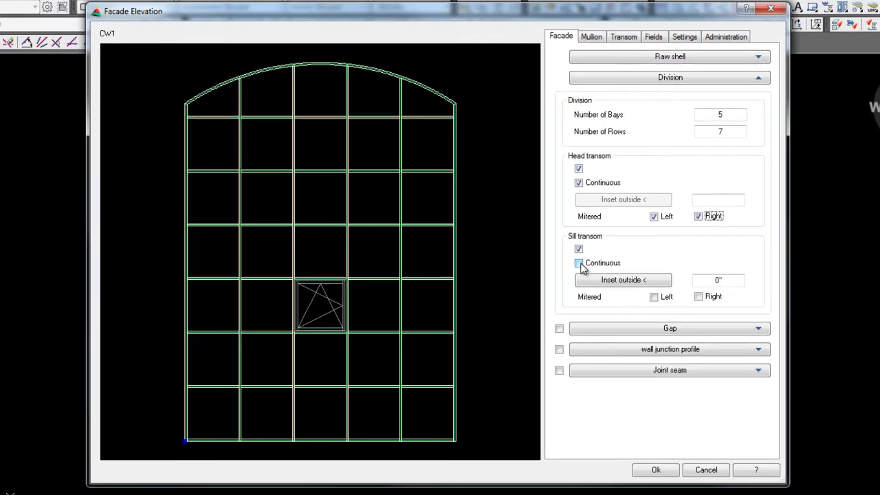
Step: Try a continuous sill transom and a 6" inset, then revert to non-continuous with 0" inset
left_click(541, 239)
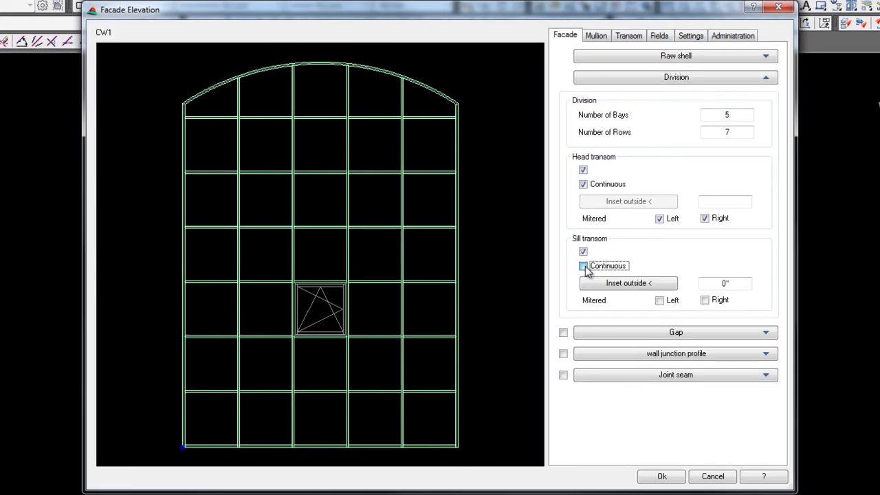
left_click(583, 265)
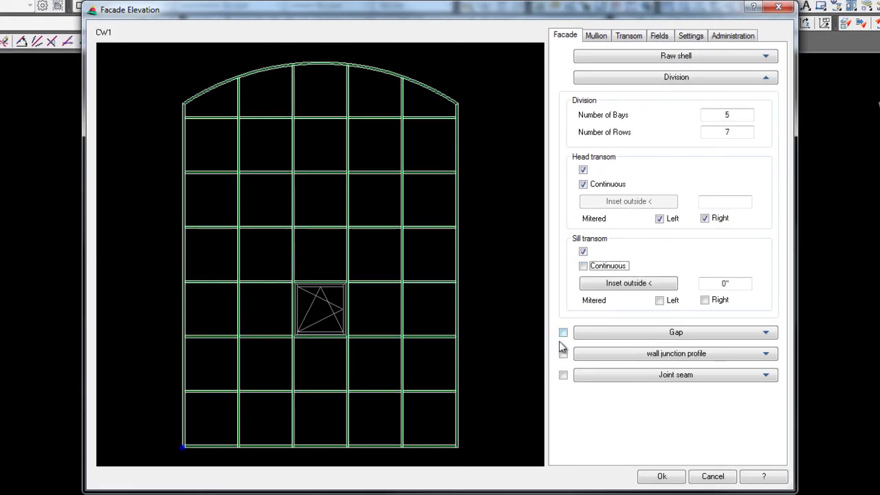
left_click_drag(731, 283, 702, 283)
type("6")
key("Tab")
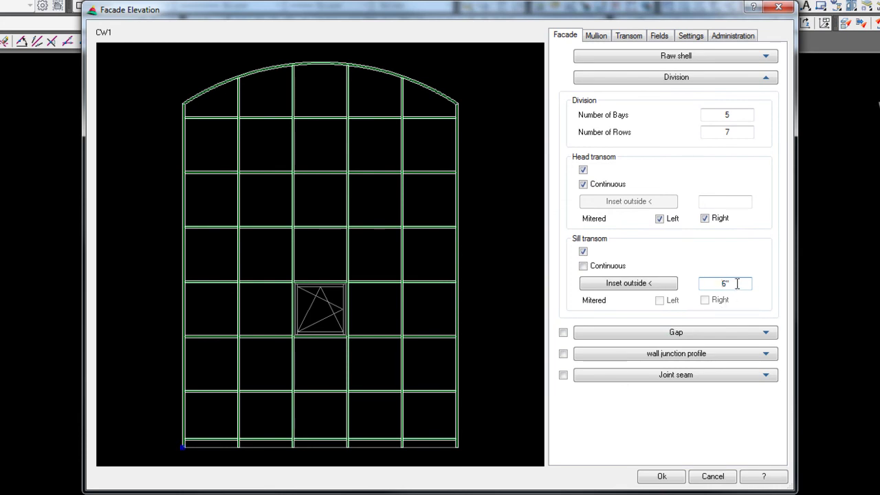
left_click_drag(734, 284, 711, 284)
key("Tab")
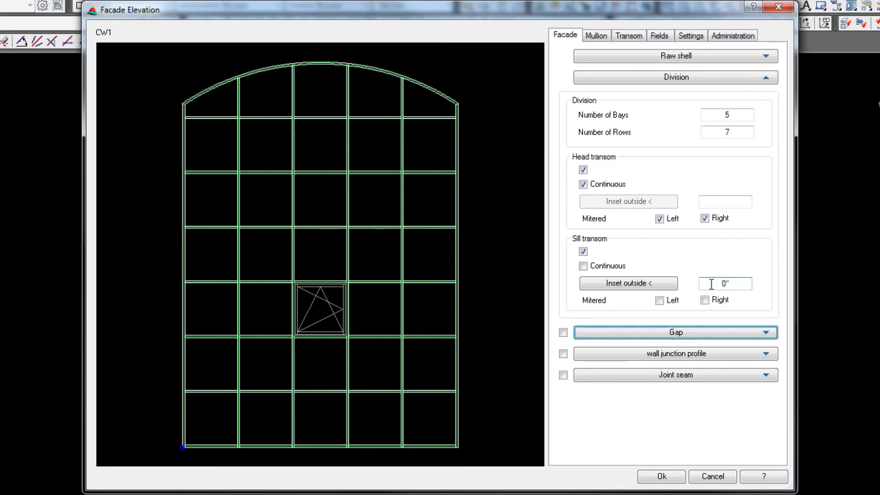
Step: Toggle the sill transom off and back on, clearing its left and right miters
left_click(583, 252)
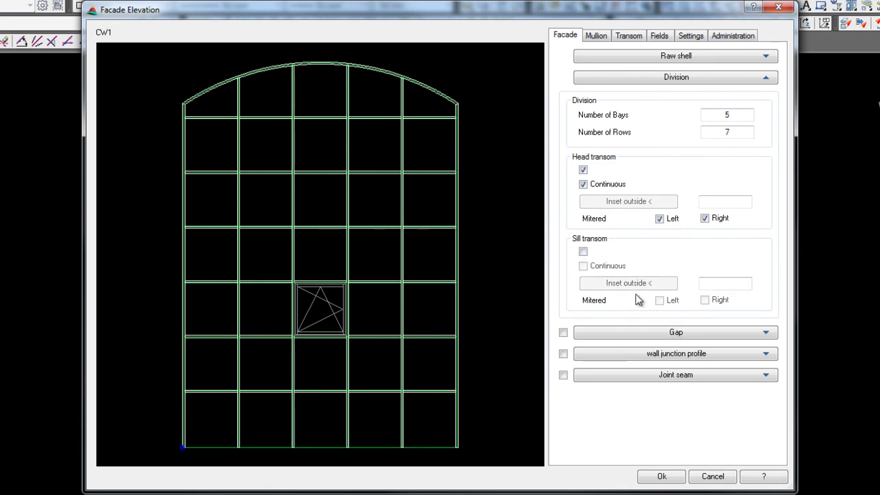
left_click(584, 251)
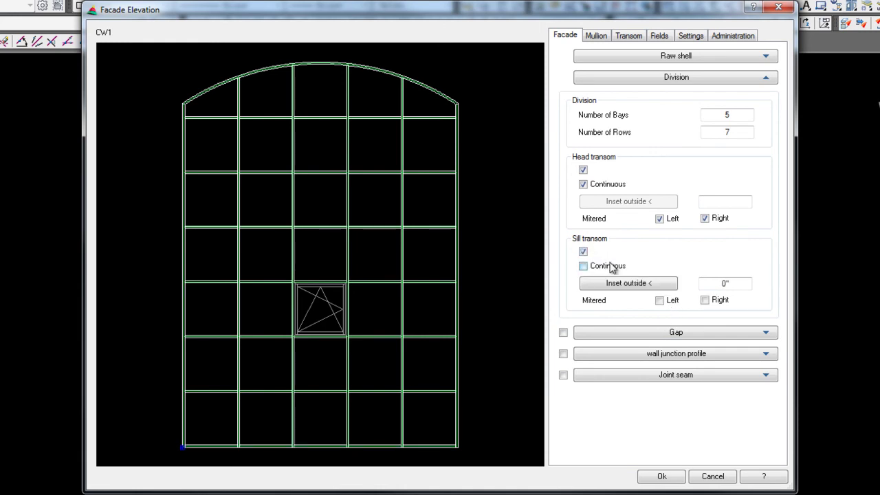
left_click(705, 300)
left_click(659, 300)
Step: Turn on CW1's gap at 3/4" for head, left and right, then reduce the sill gap to 1/2"
left_click(656, 333)
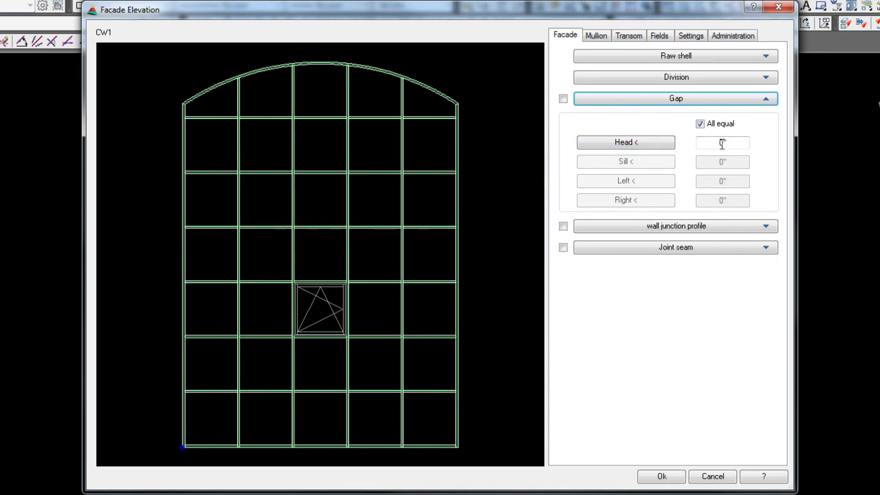
left_click_drag(743, 142, 715, 142)
type("3/4")
key("Return")
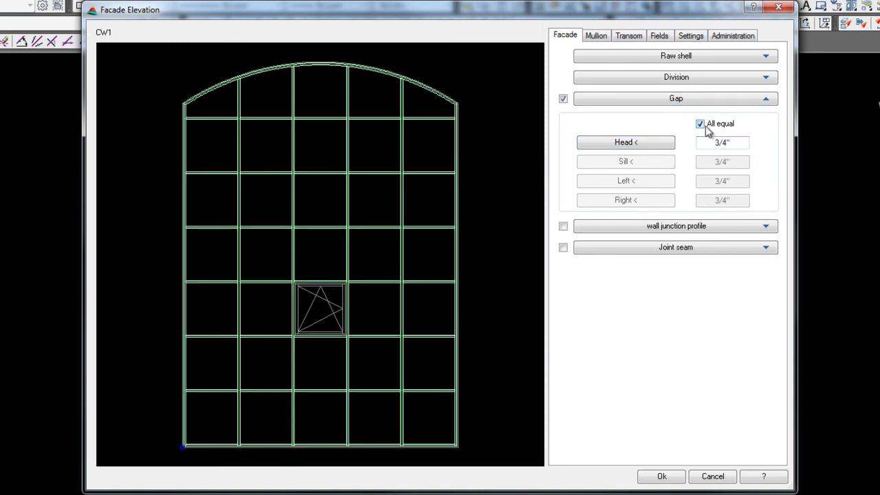
left_click(706, 127)
left_click_drag(739, 161, 700, 161)
type("1/2")
key("Tab")
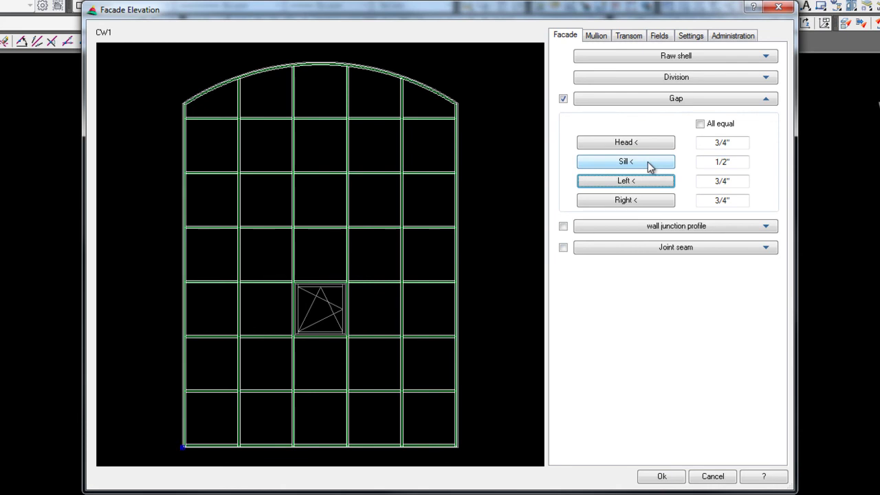
Step: Tick Raw shell under the Form view options on the Settings page
left_click(693, 36)
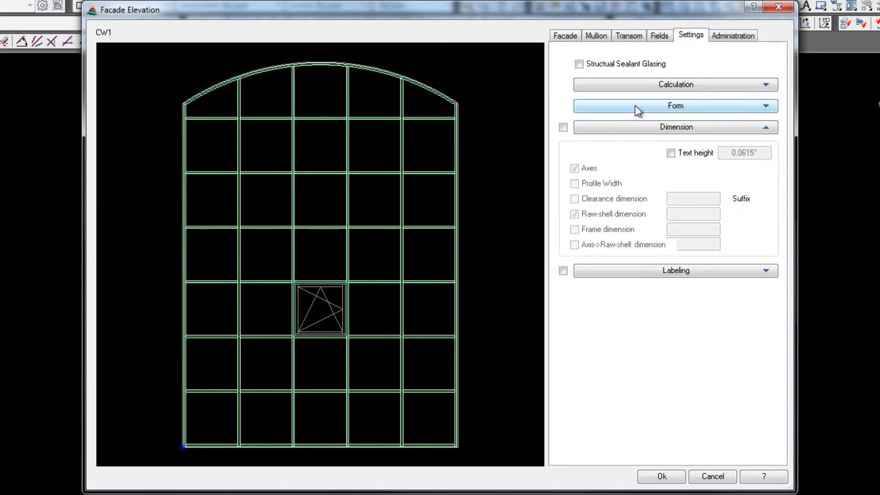
left_click(637, 108)
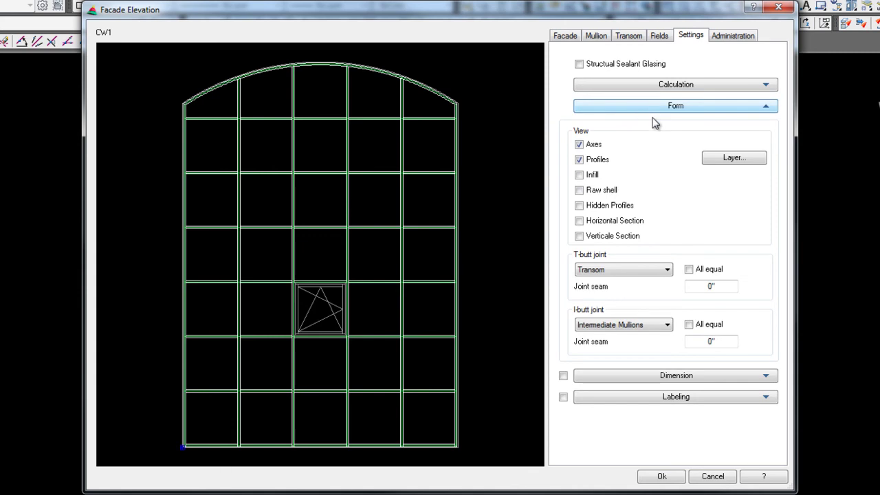
left_click(579, 190)
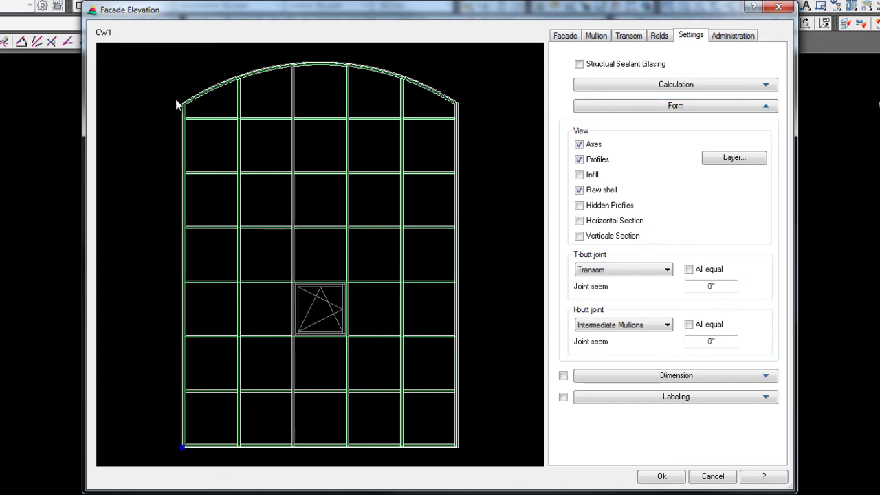
Step: Enable Top and Sill wall junction profiles with 6" depth and tick Alle gleich
left_click(576, 37)
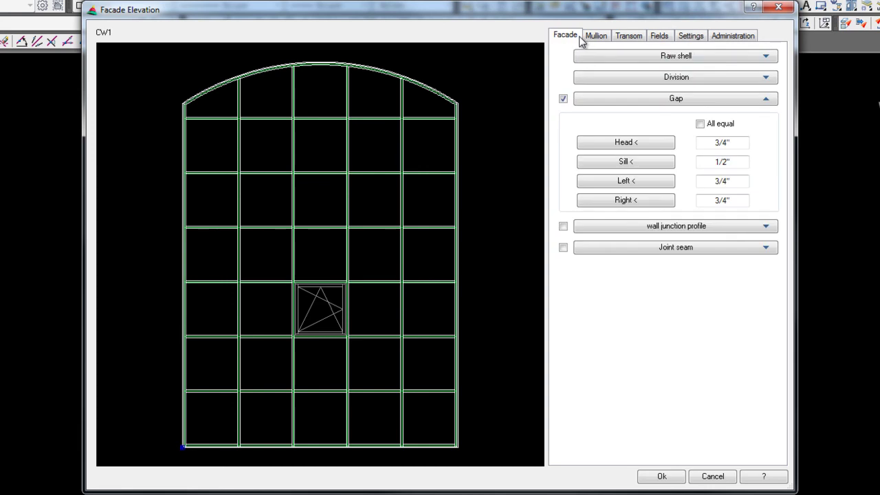
left_click(683, 227)
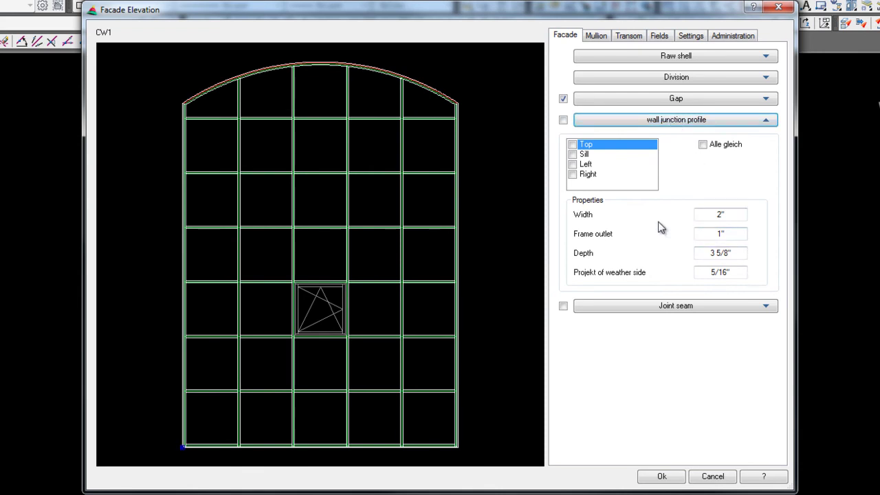
left_click(575, 145)
left_click(572, 145)
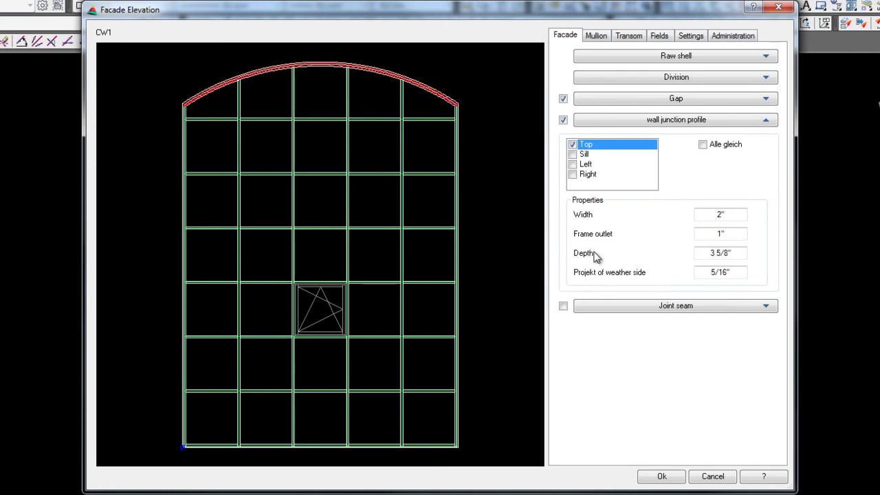
left_click_drag(738, 254, 691, 256)
type("6")
key("Tab")
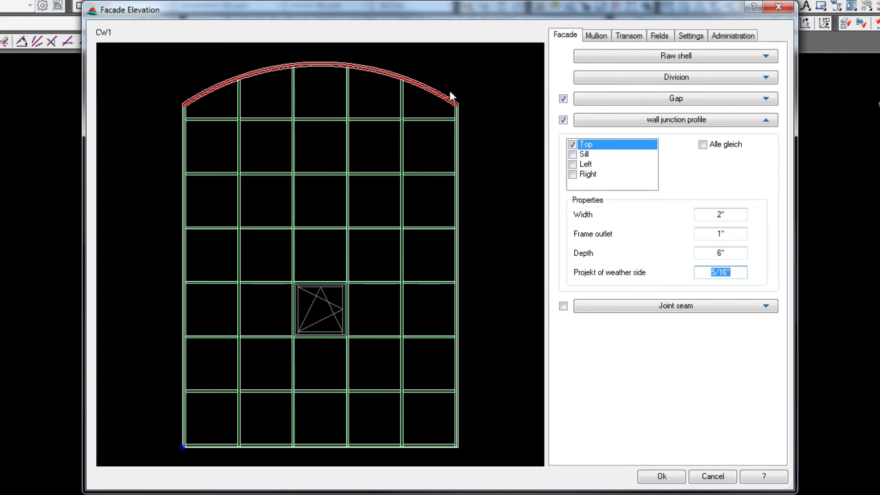
left_click(578, 154)
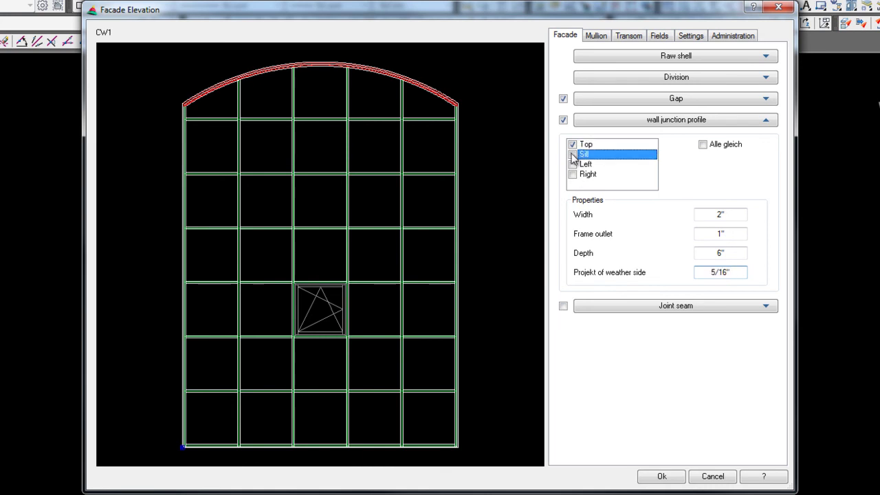
left_click(573, 155)
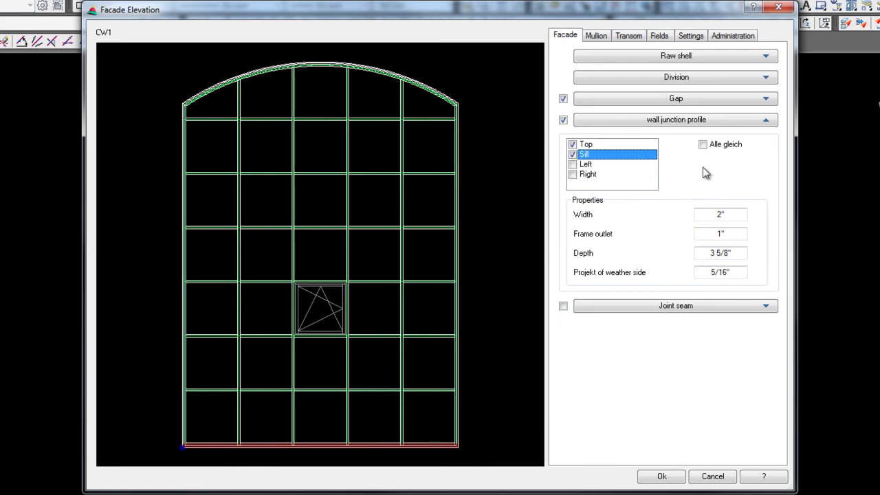
left_click(712, 144)
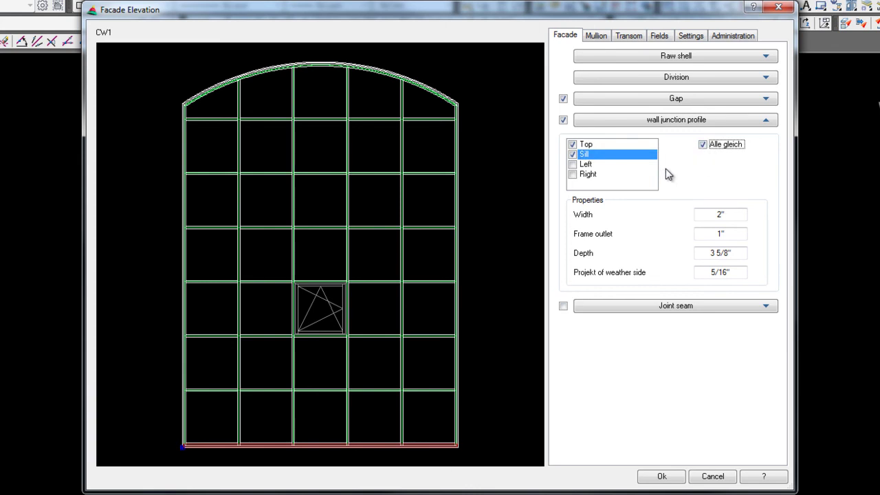
Step: Enter a 24' horizontal joint seam height and untick the wall junction profile
left_click(687, 308)
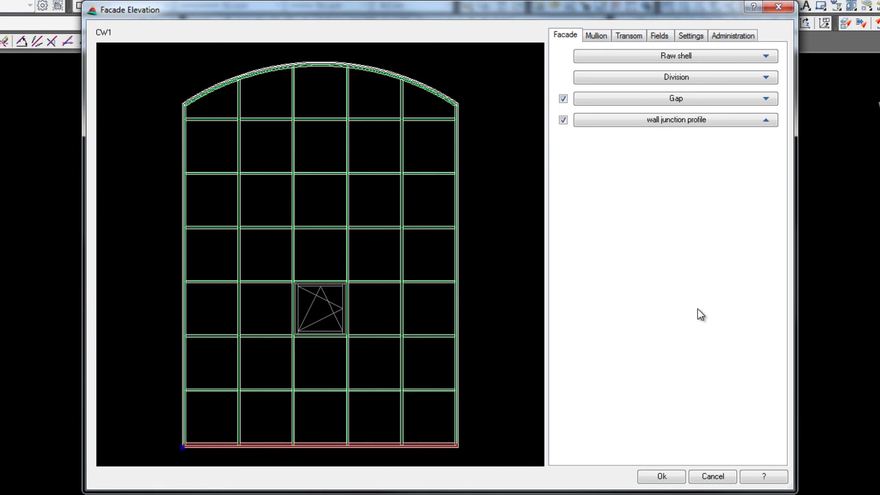
left_click(681, 121)
left_click(678, 141)
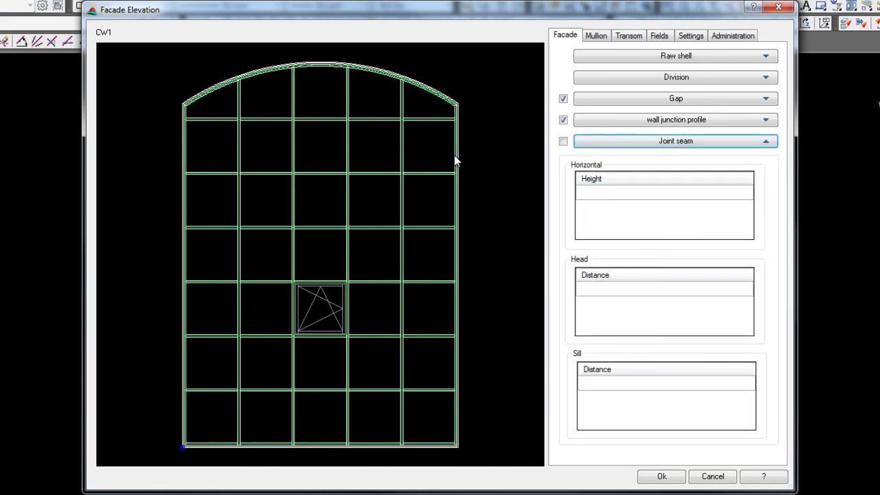
left_click(602, 193)
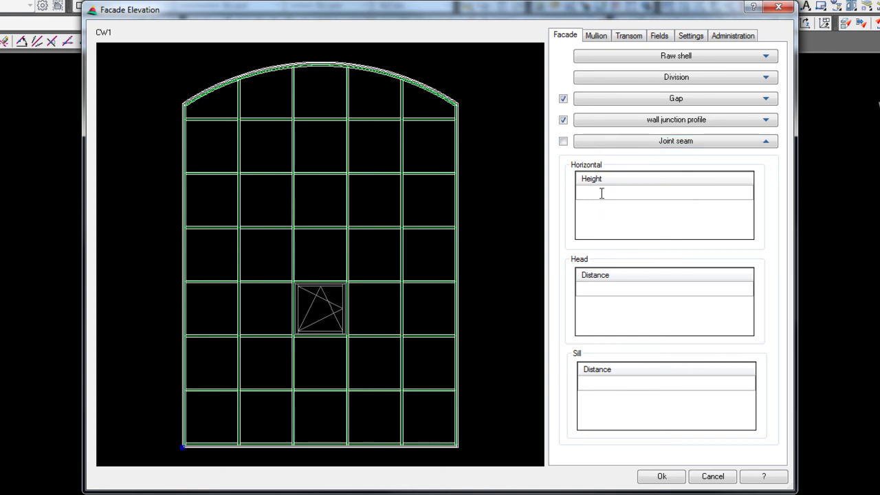
type("24")
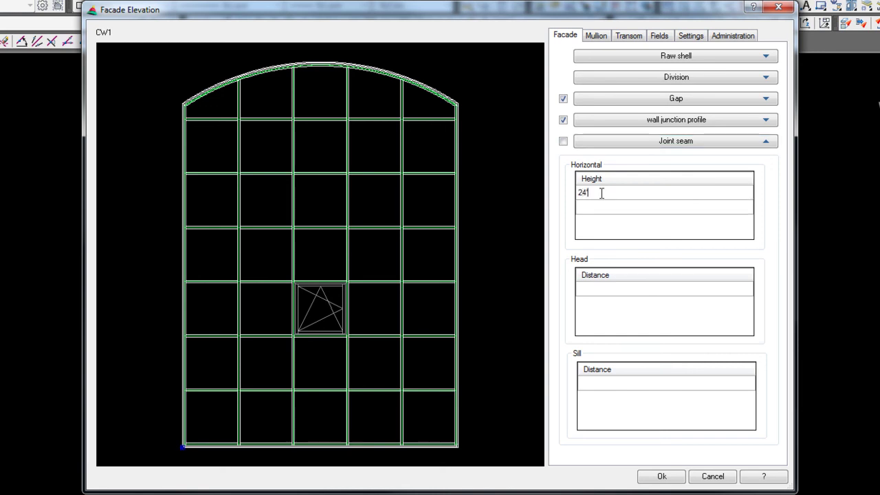
left_click(612, 208)
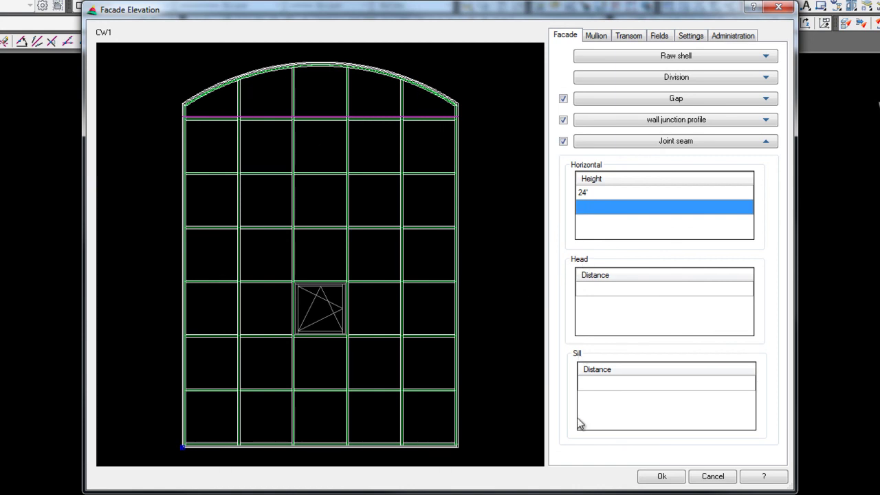
key("space")
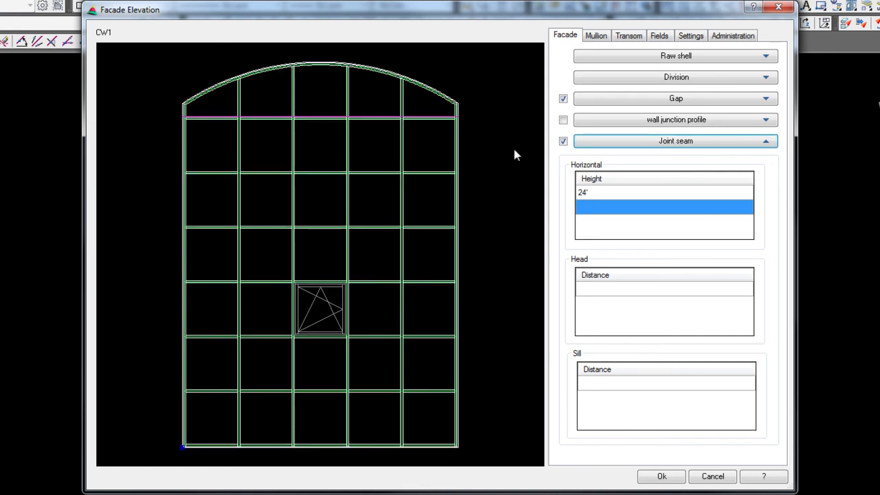
Step: On the Settings page, review the I-butt joint choices and keep Transom as the T-butt type
left_click(688, 37)
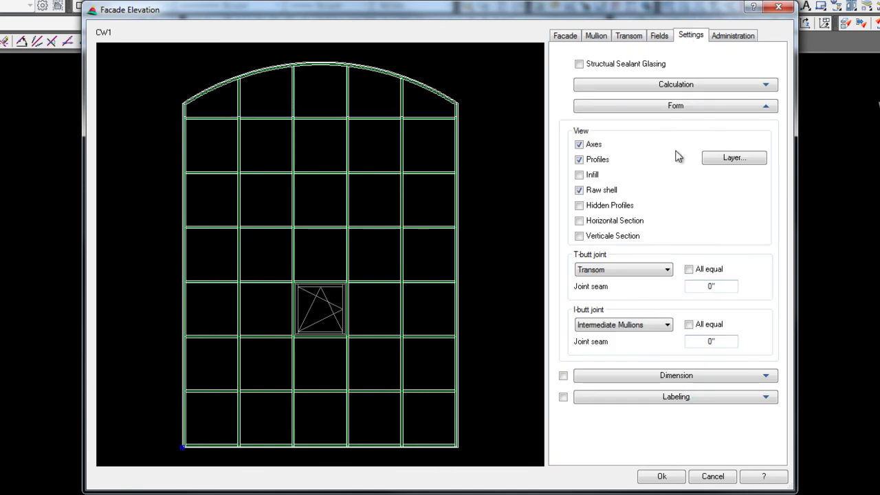
left_click(675, 88)
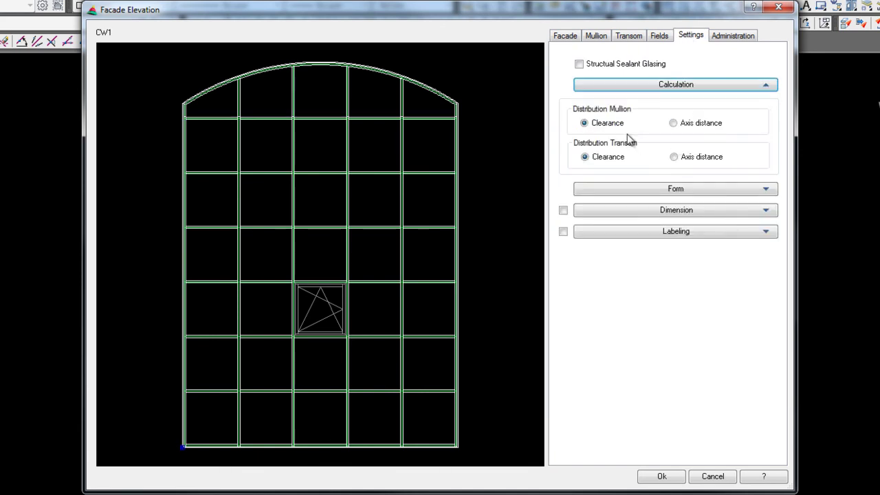
left_click(658, 190)
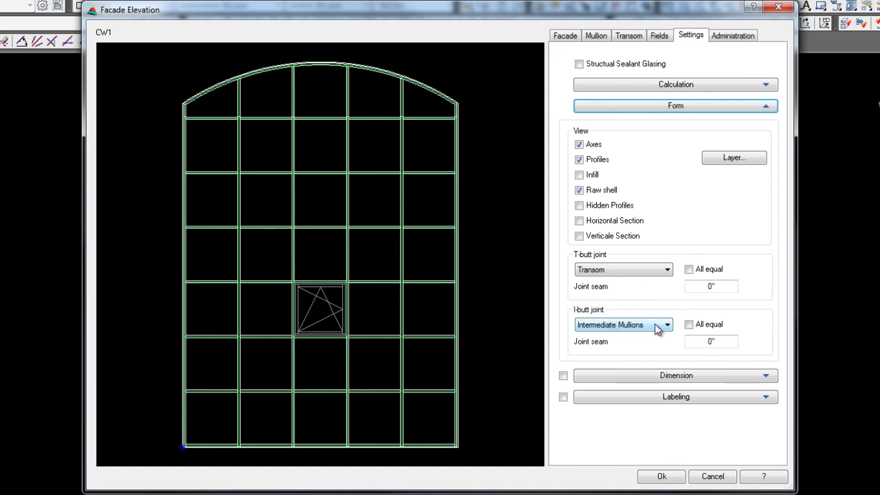
left_click(661, 325)
left_click(664, 288)
left_click(667, 270)
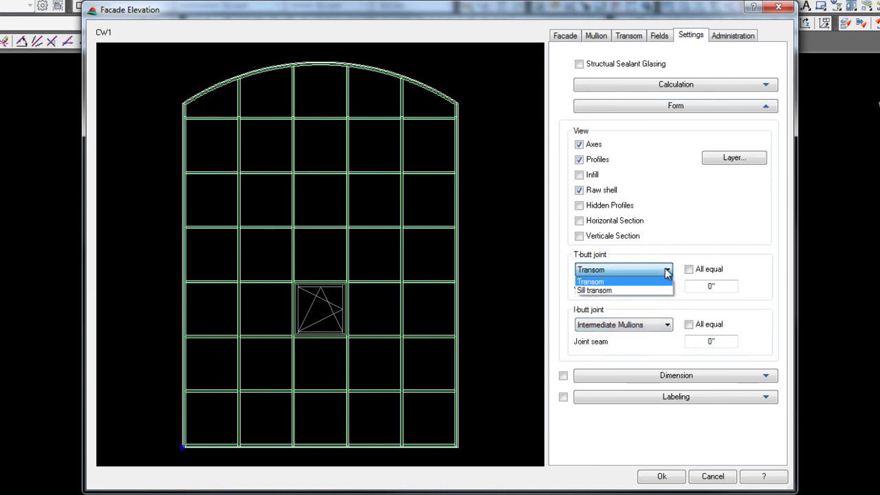
left_click(658, 270)
Step: Set the T-butt joint seam to 0" and the I-butt joint seam to 1/2"
left_click_drag(724, 287, 703, 285)
type("1/2")
key("Tab")
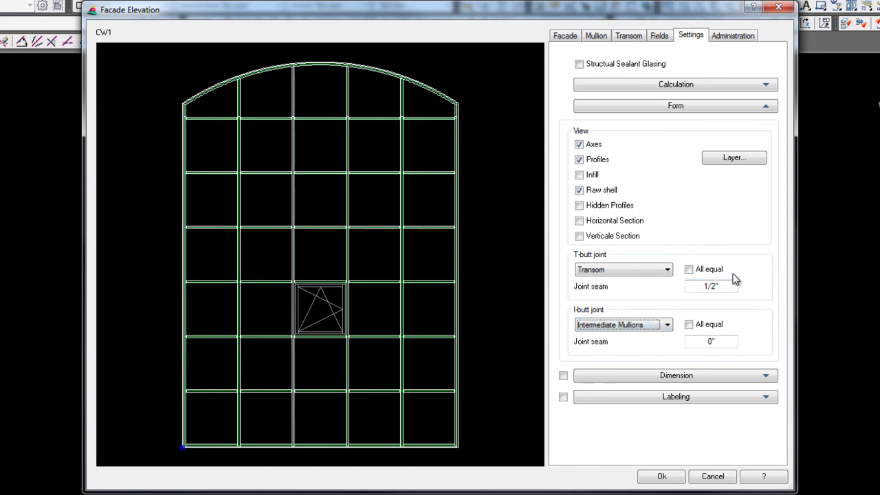
left_click_drag(732, 285, 702, 286)
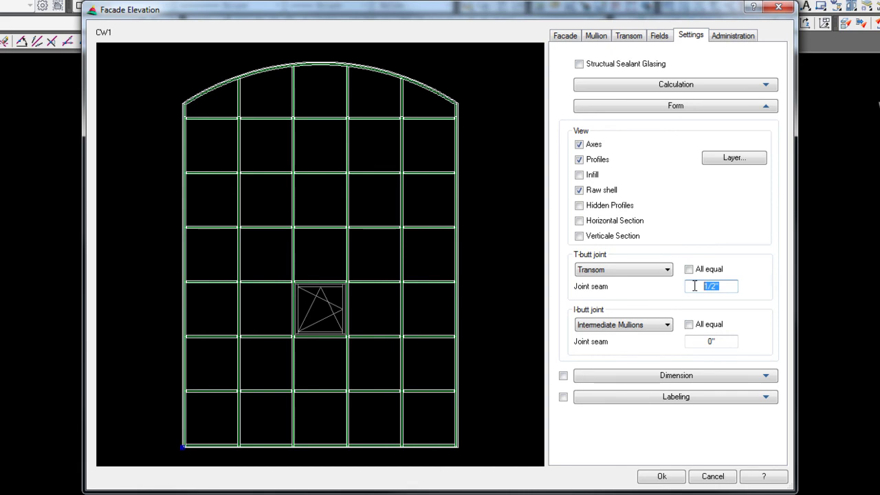
type("0")
key("Tab")
left_click_drag(733, 342, 695, 342)
type("1/2")
key("Tab")
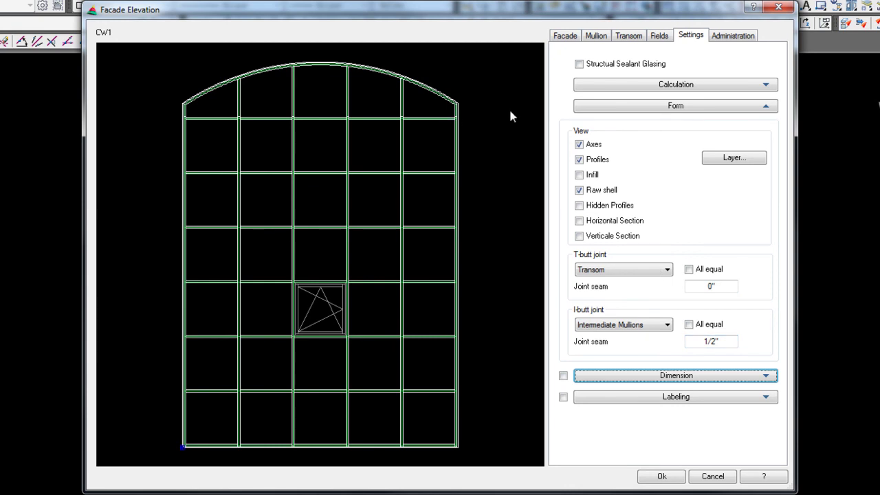
left_click(579, 221)
left_click(579, 235)
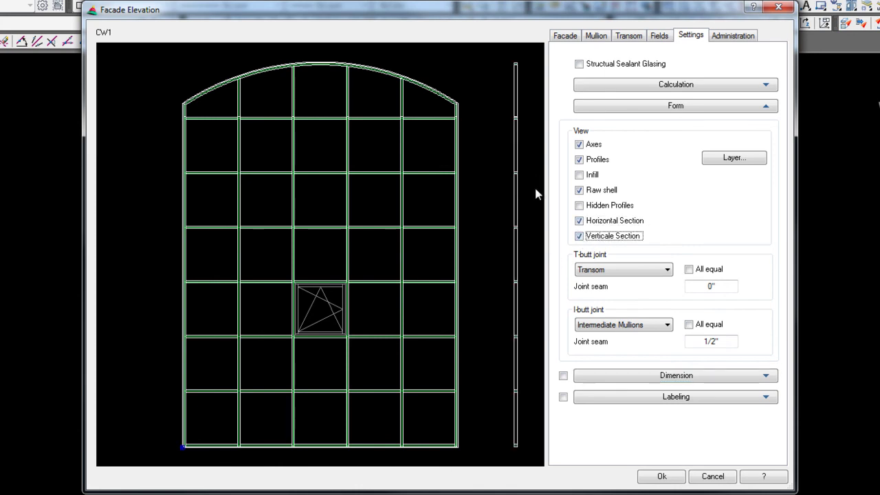
left_click(580, 236)
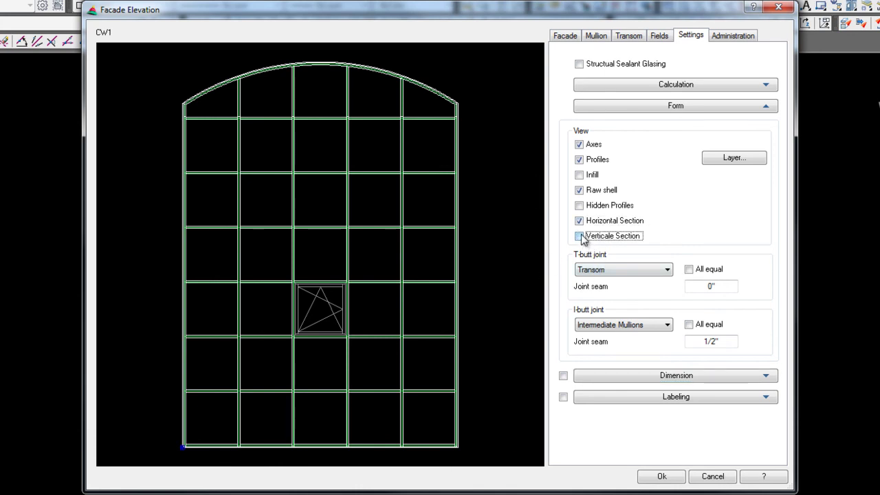
left_click(580, 220)
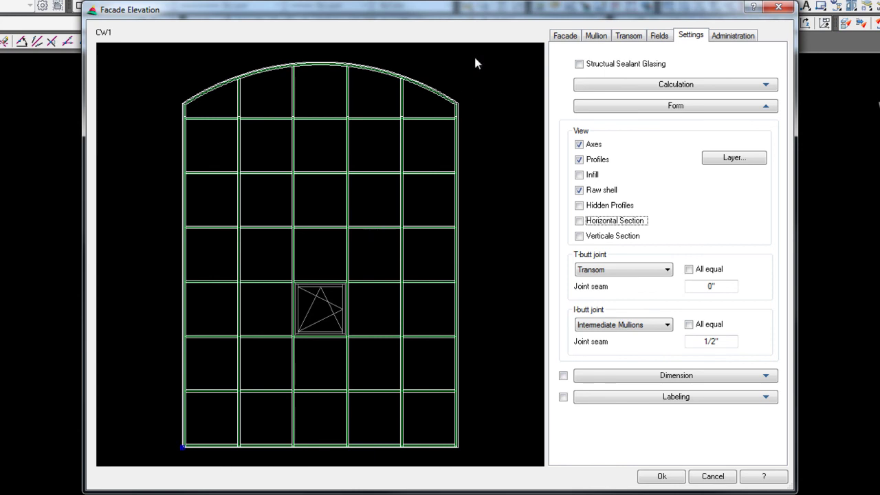
Step: Expand Mullion properties, check Outer Mullions, then set Intermediate Mullions to All equal
left_click(595, 38)
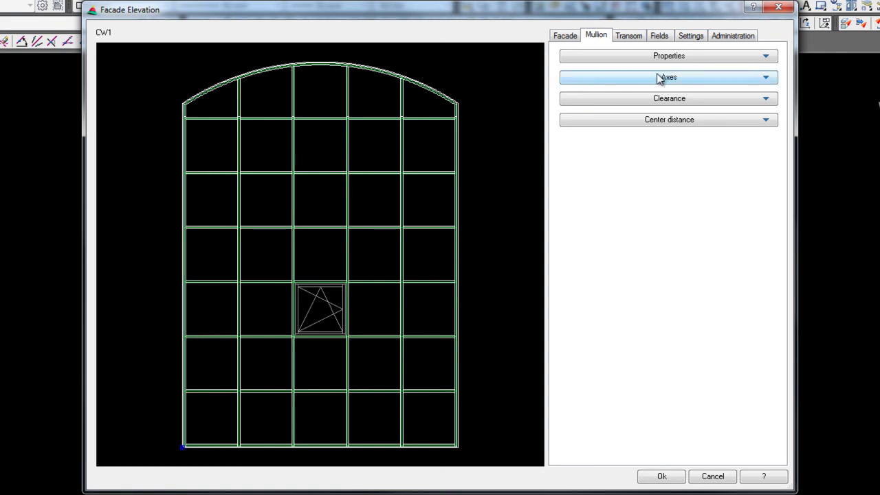
left_click(765, 56)
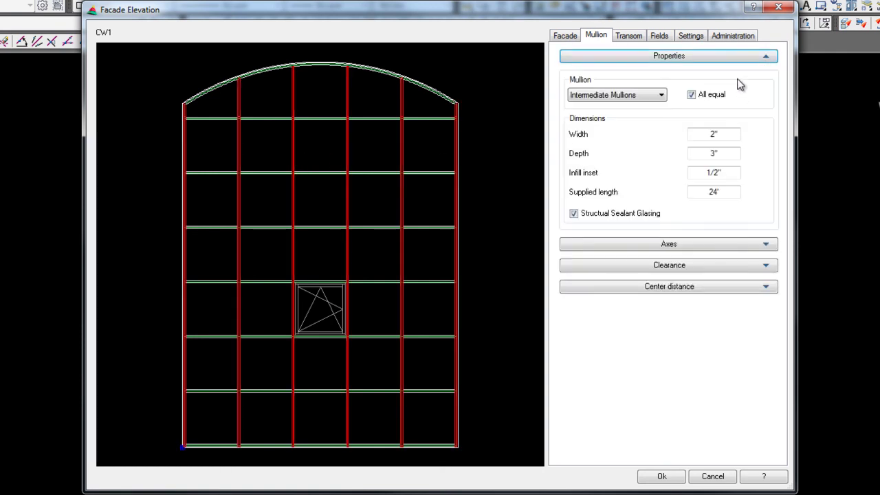
left_click(660, 96)
left_click(635, 115)
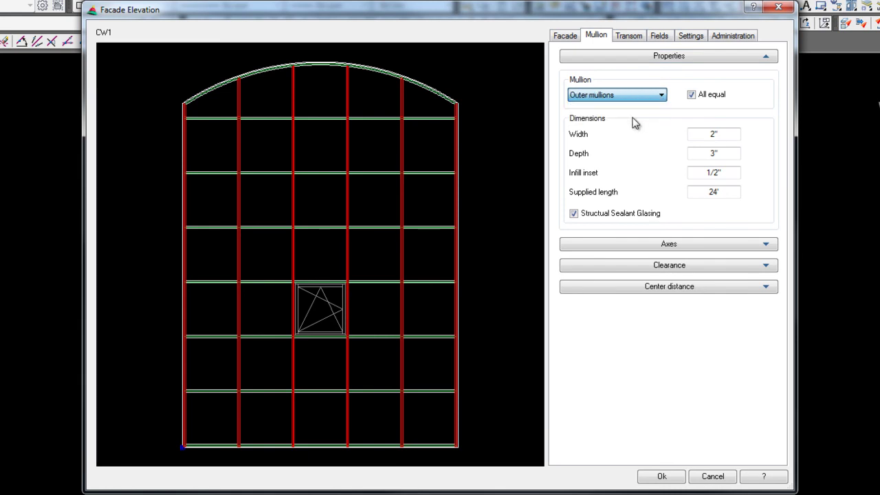
left_click(692, 95)
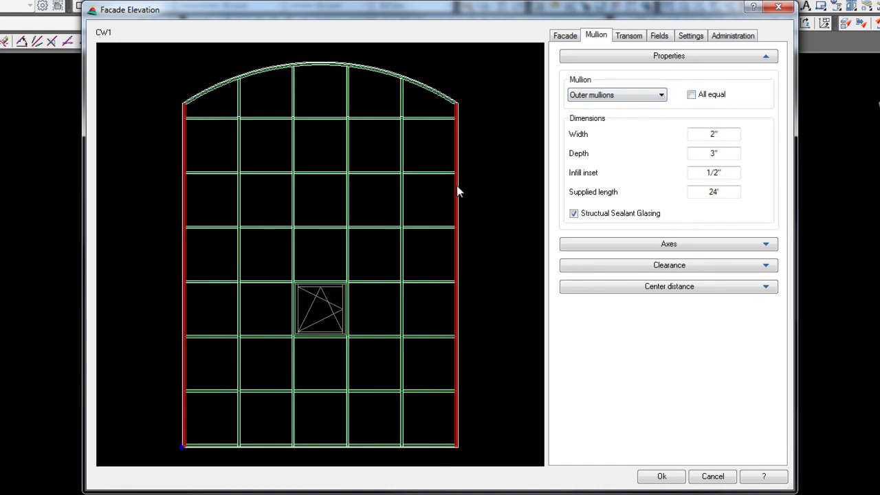
left_click(660, 95)
left_click(619, 104)
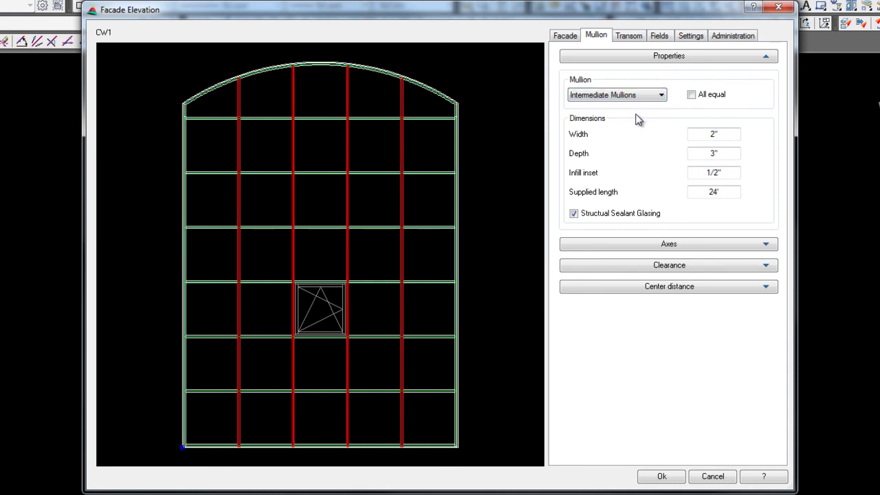
left_click(691, 95)
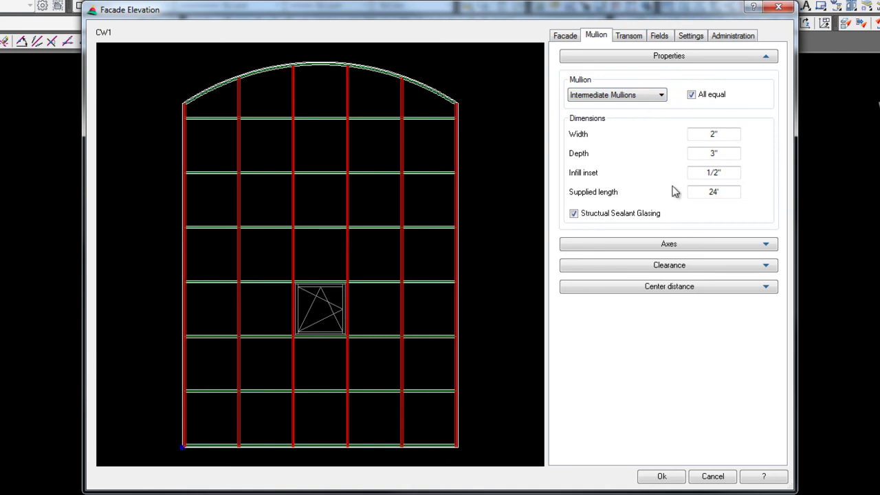
Step: Set mullion width to 2 1/2" and depth to 6", and untick Structural Sealant Glasing
double_click(727, 135)
key("Tab")
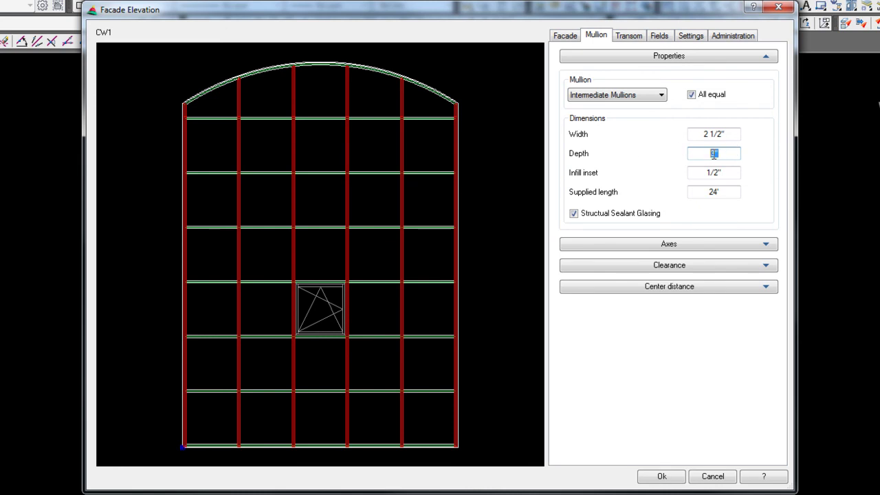
type("6")
key("Tab")
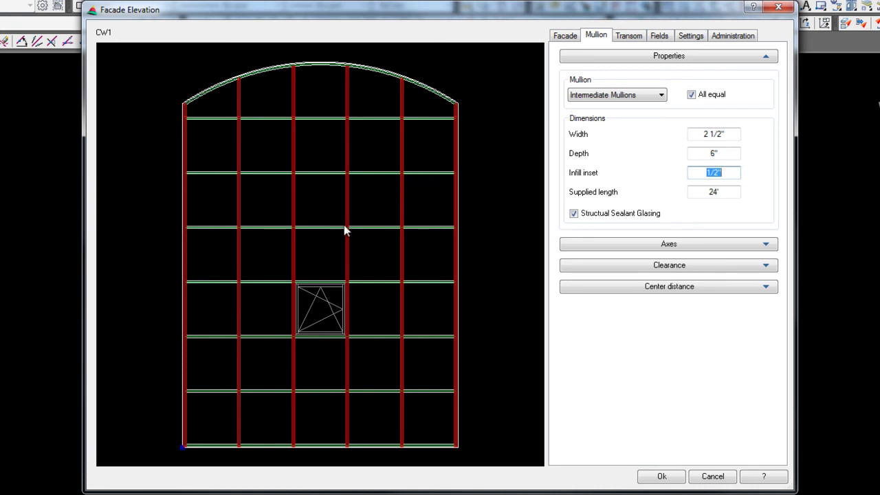
left_click(574, 214)
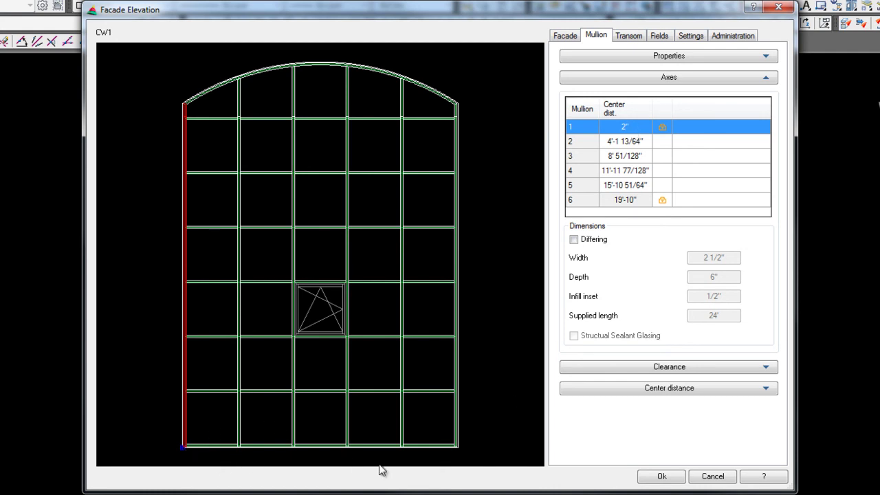
Step: Lock mullion 5's axis position in the axes table
left_click(690, 187)
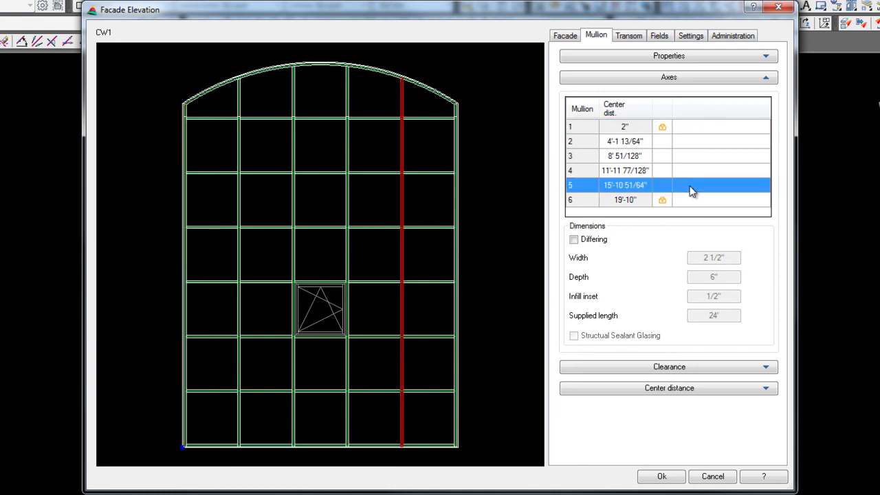
left_click(636, 185)
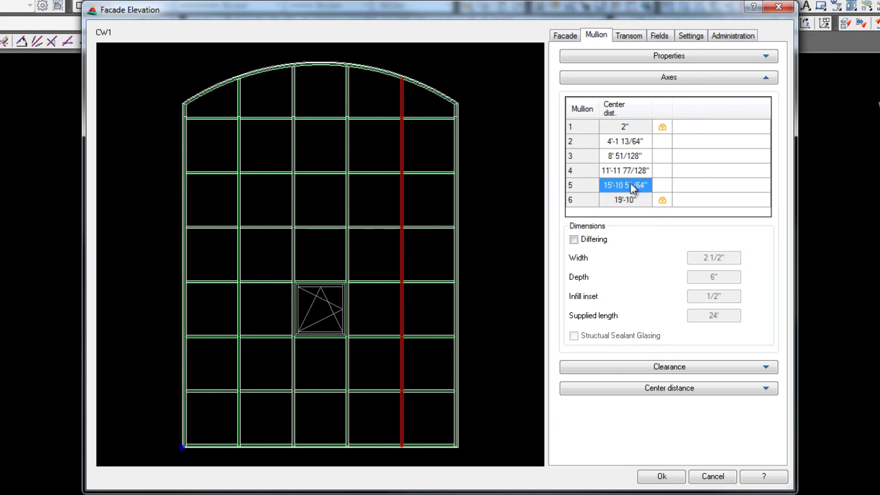
right_click(631, 188)
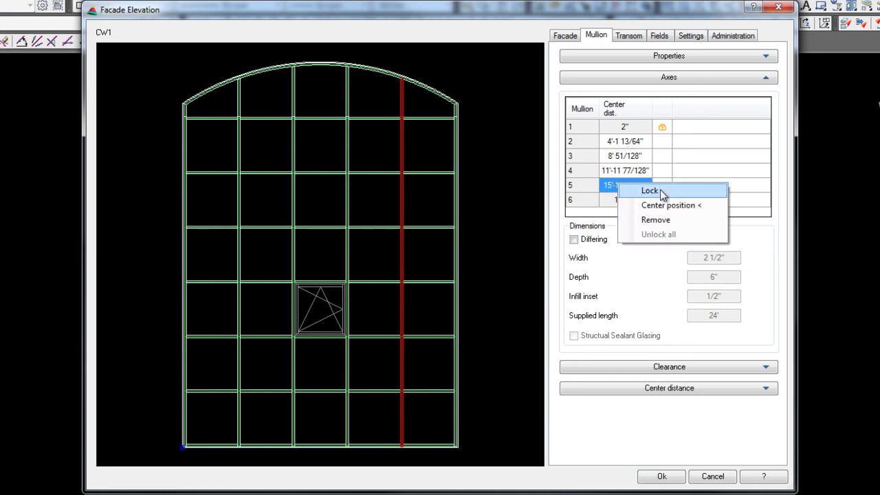
left_click(659, 190)
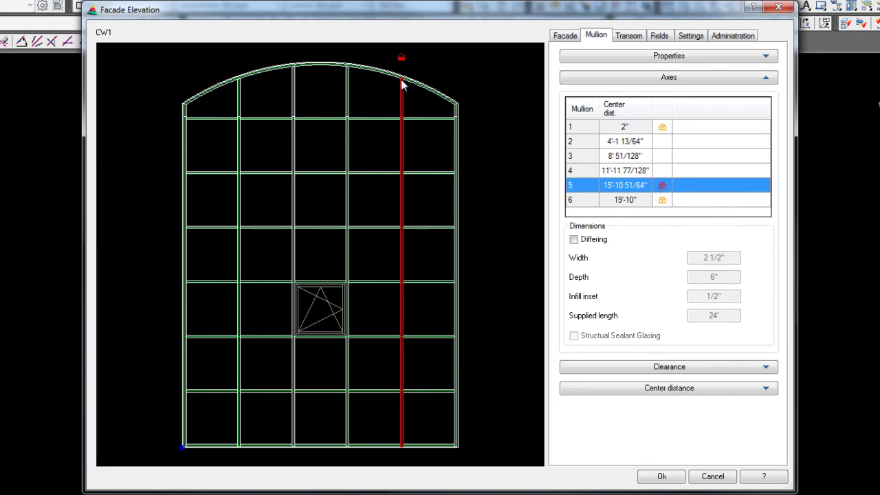
Step: Check mullion 4's axis options, then unlock mullion 5's axis again
left_click(348, 161)
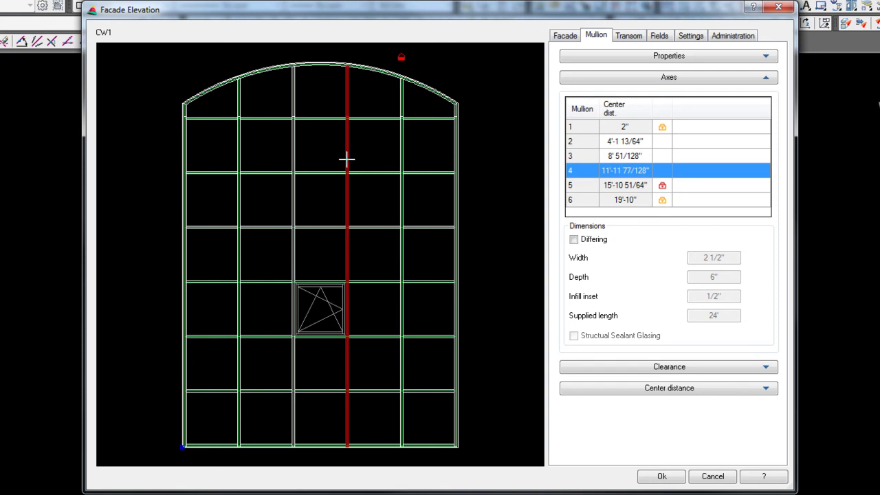
right_click(645, 176)
left_click(614, 170)
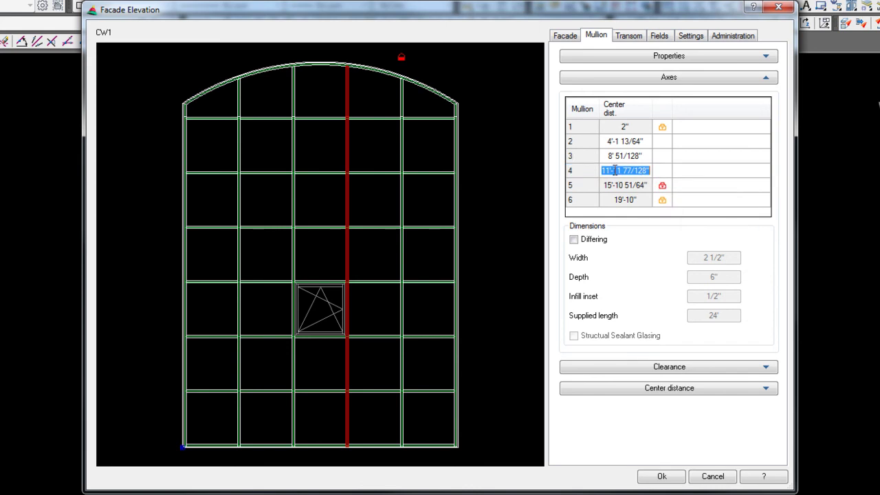
left_click(402, 104)
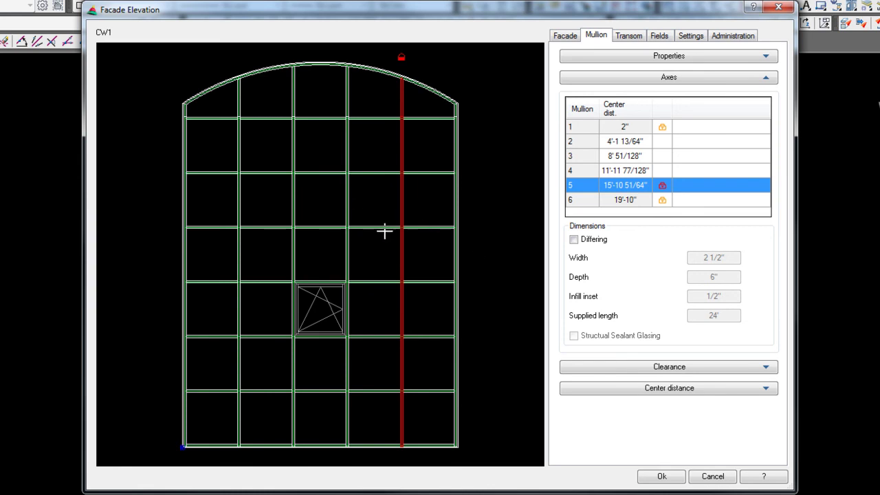
right_click(662, 185)
left_click(693, 191)
Step: Tick Differing for mullions 5 and 3, then set mullion 3's width to 6"
left_click(574, 240)
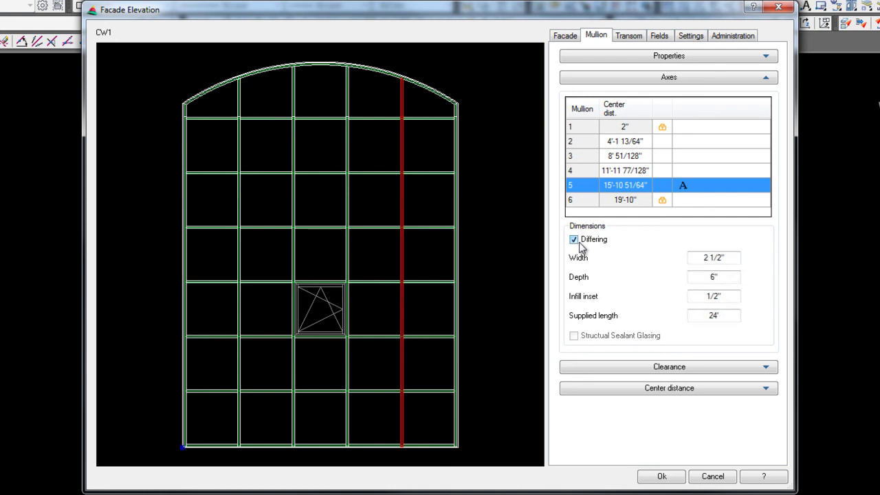
left_click(348, 205)
left_click(292, 202)
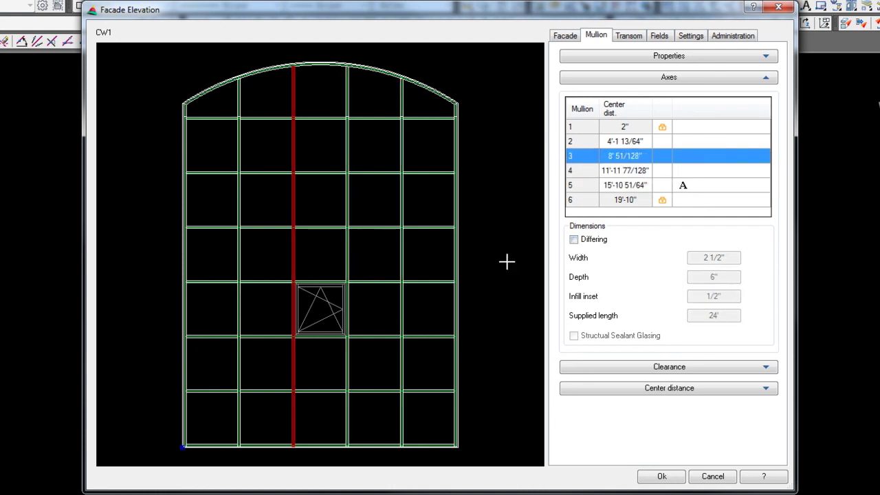
left_click(574, 239)
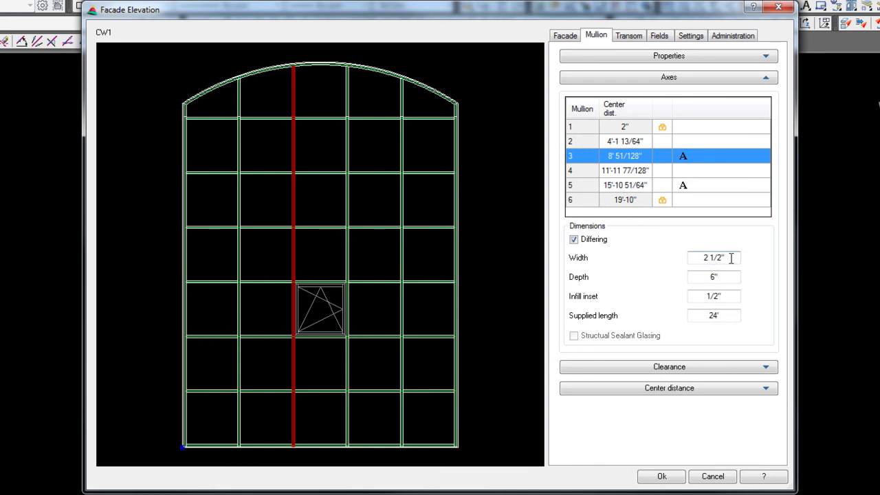
left_click_drag(732, 258, 690, 262)
type("6")
key("Return")
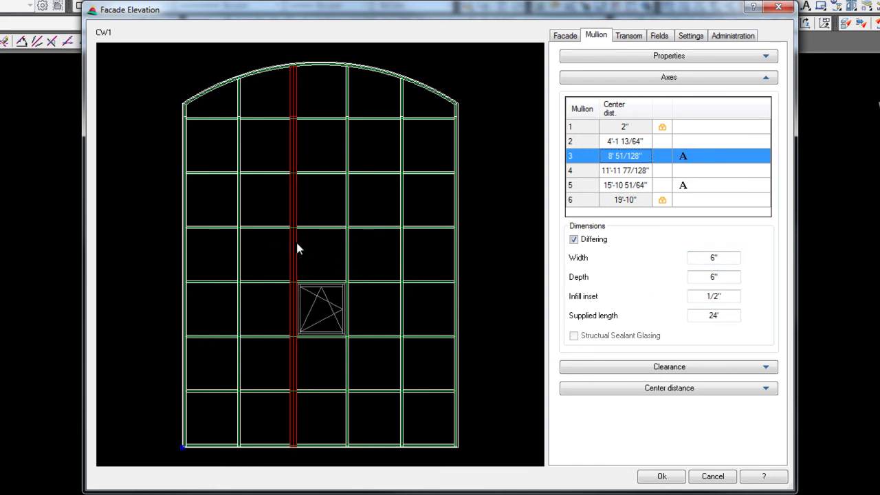